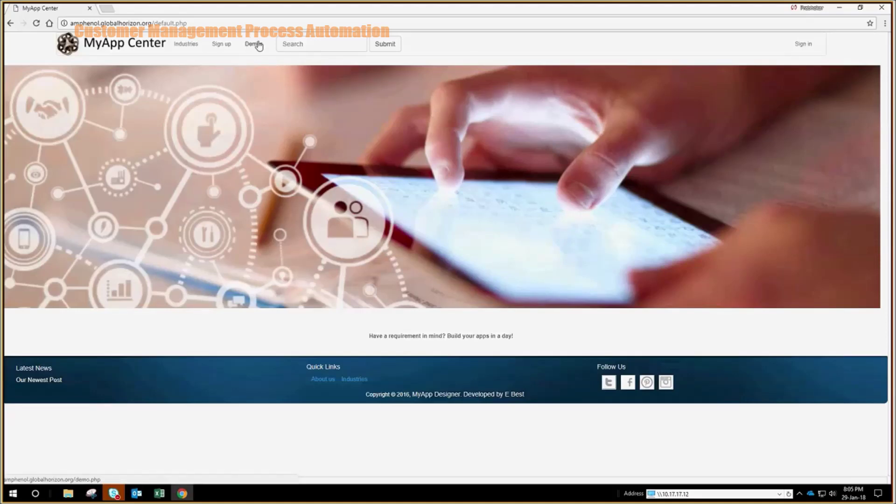
Sign in through Demos as the demo user, pass the robot check, and dismiss the password prompt
{"action": "left_click", "coordinate": [259, 45]}
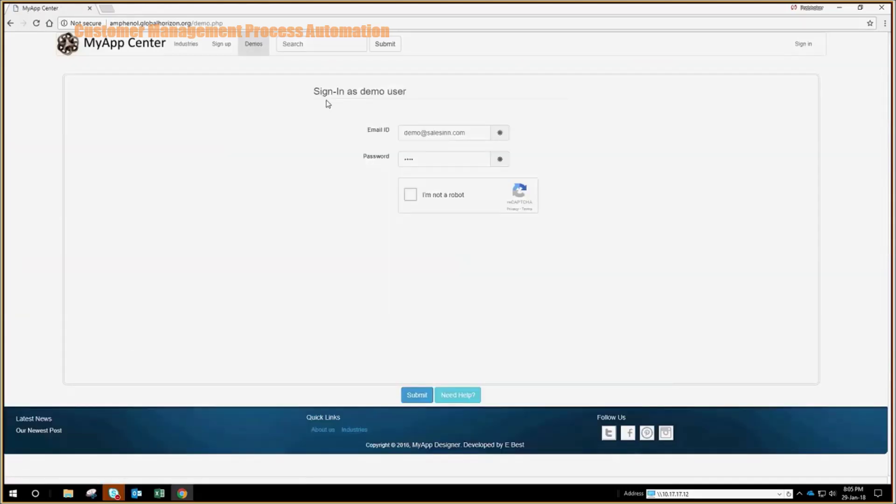
{"action": "left_click", "coordinate": [410, 196]}
{"action": "left_click", "coordinate": [413, 402]}
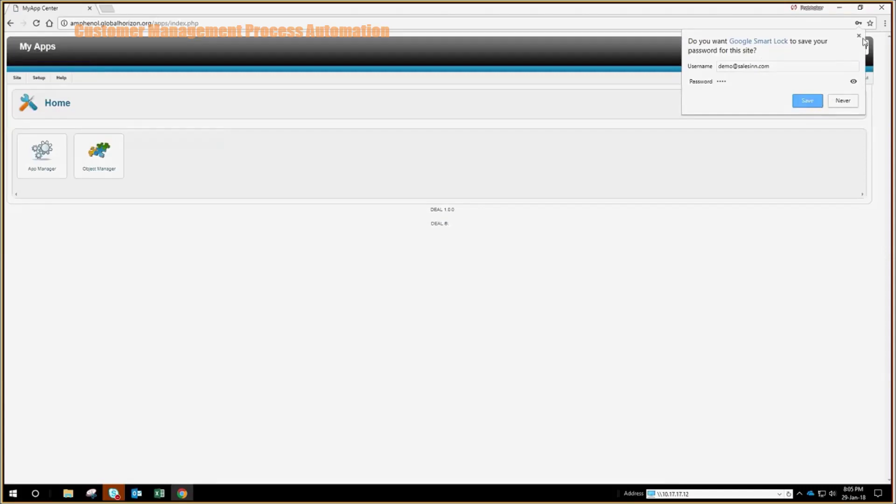
{"action": "left_click", "coordinate": [858, 36]}
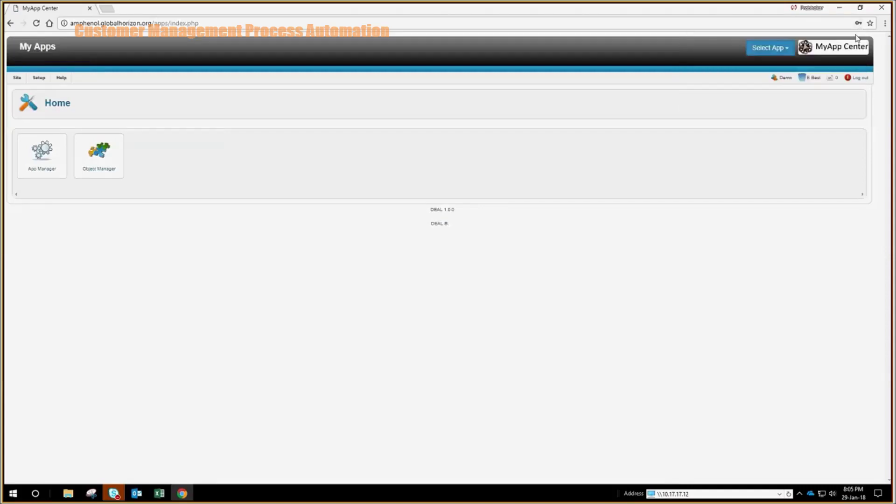
Switch to the Customer Management app and browse its Product Model menu
{"action": "left_click", "coordinate": [775, 51]}
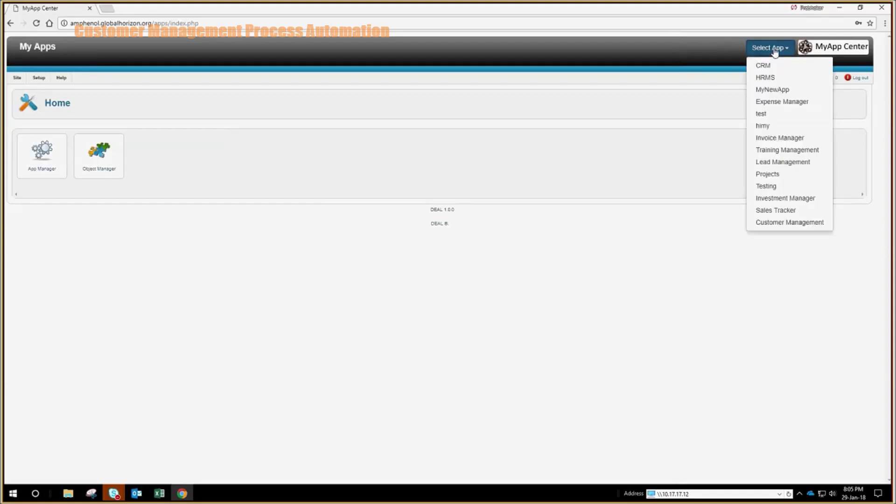
{"action": "left_click", "coordinate": [789, 223]}
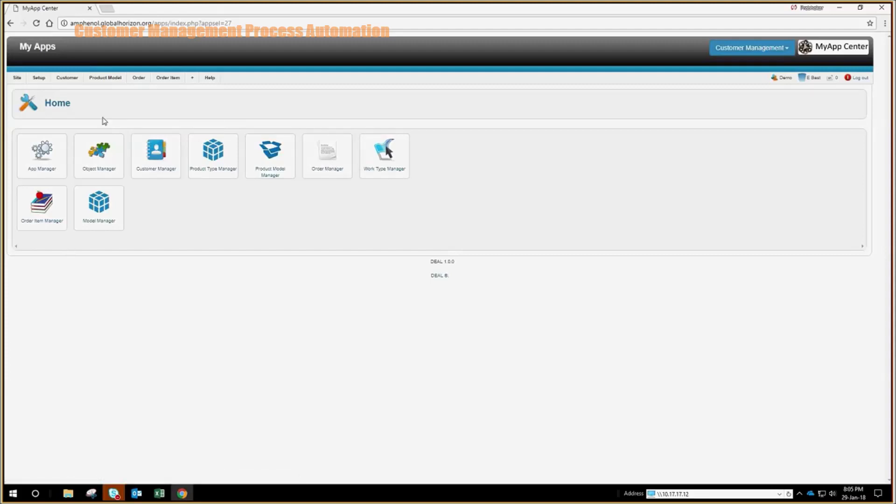
{"action": "left_click", "coordinate": [106, 81]}
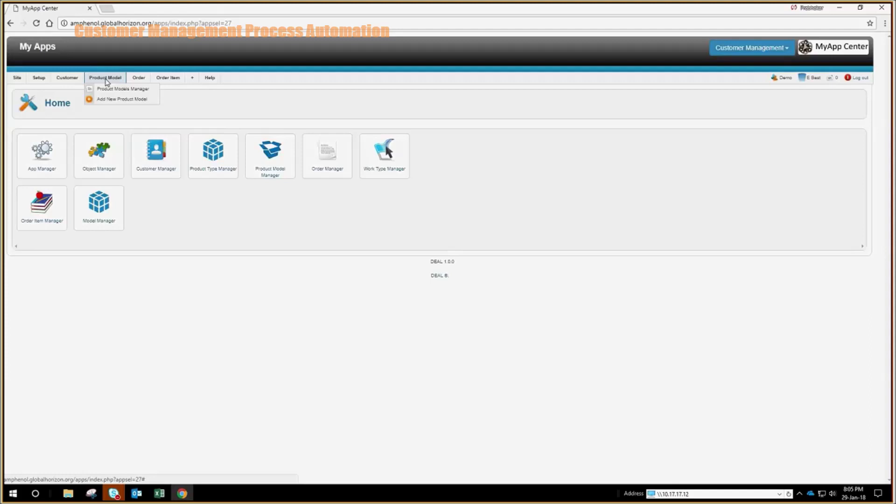
Open the Customers Manager list and start a new customer record
{"action": "mouse_move", "coordinate": [66, 82]}
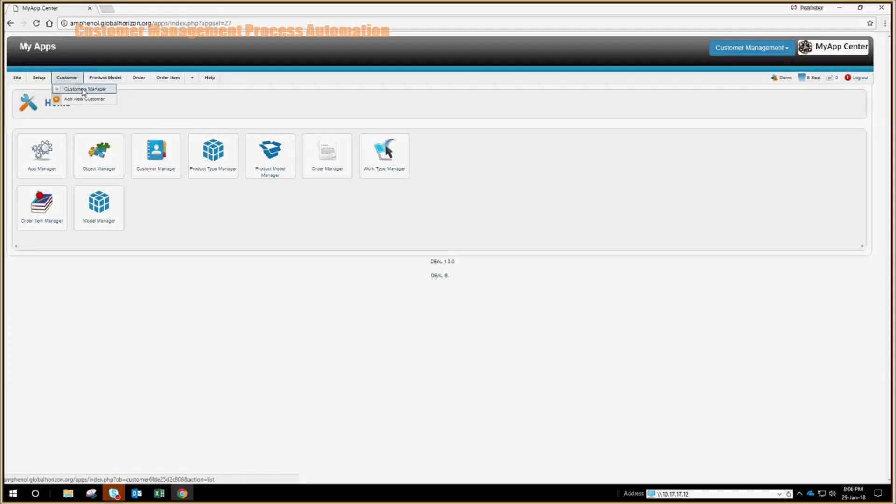
{"action": "left_click", "coordinate": [83, 90]}
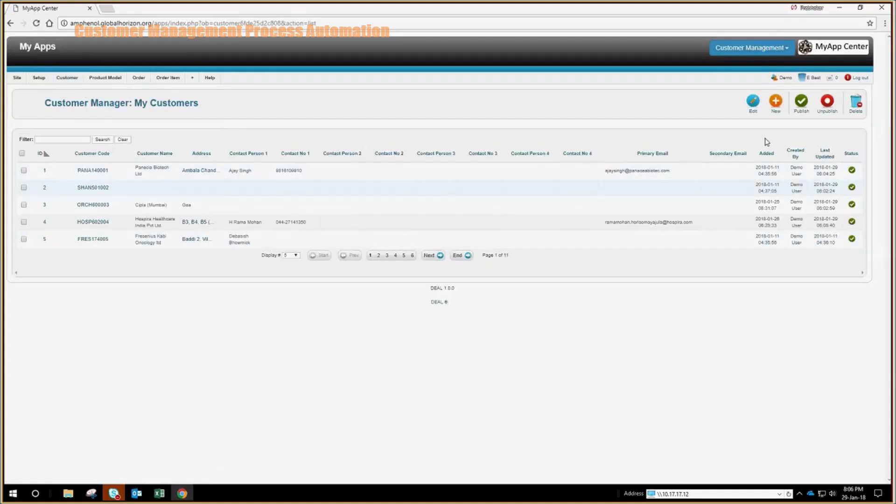
{"action": "left_click", "coordinate": [775, 104]}
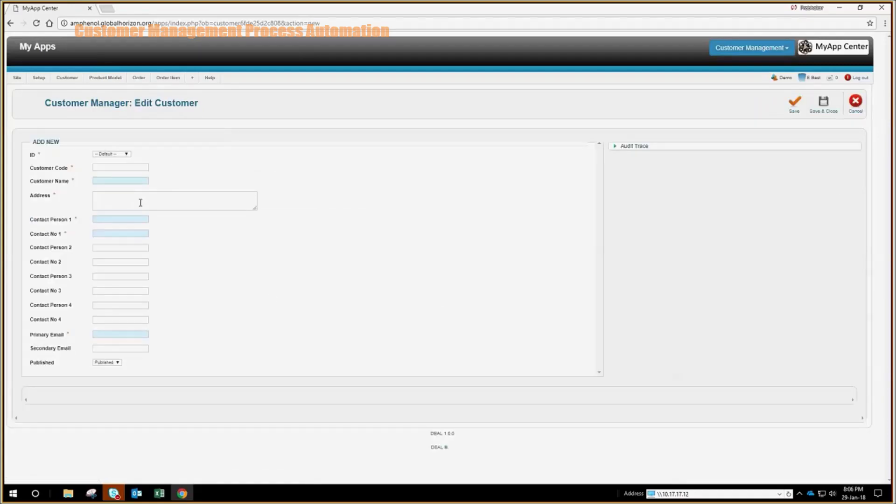
Enter customer code SKYTECH and customer name 'SKytech Systems'
{"action": "left_click", "coordinate": [122, 168]}
{"action": "type", "text": "SKytec"}
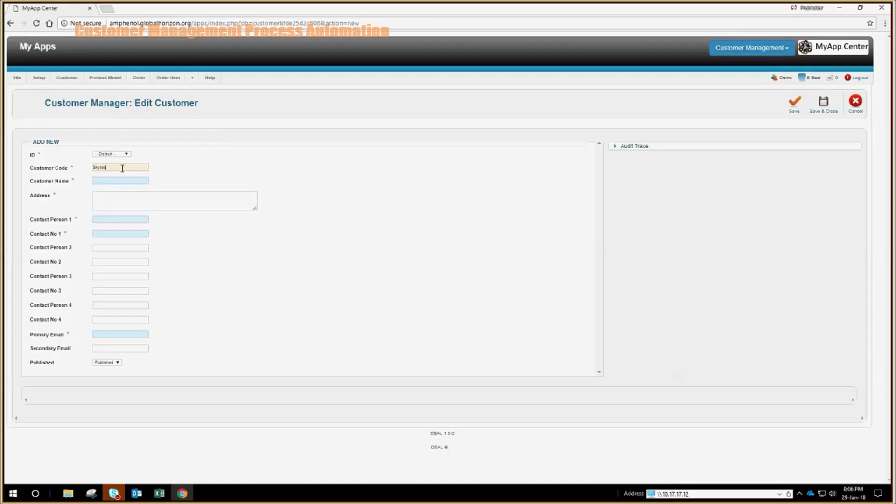
{"action": "type", "text": "h Systems"}
{"action": "left_click_drag", "start_coordinate": [135, 171], "coordinate": [87, 169]}
{"action": "key", "text": "ctrl+x"}
{"action": "left_click", "coordinate": [113, 180]}
{"action": "key", "text": "ctrl+v"}
{"action": "left_click", "coordinate": [142, 168]}
{"action": "type", "text": "SKYTECH"}
Fill in the Mumbai address, first contact person, contact number and primary e-mail, then save the customer
{"action": "left_click", "coordinate": [140, 202]}
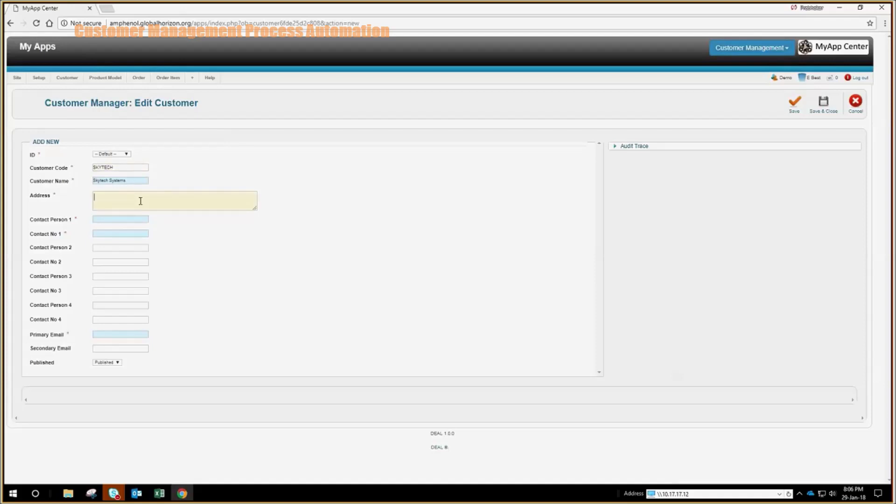
{"action": "type", "text": "Sky"}
{"action": "type", "text": "tech Sys"}
{"action": "type", "text": "tem"}
{"action": "type", "text": "s P"}
{"action": "type", "text": "vt L"}
{"action": "type", "text": "td "}
{"action": "type", "text": "Mumbai"}
{"action": "left_click", "coordinate": [129, 218]}
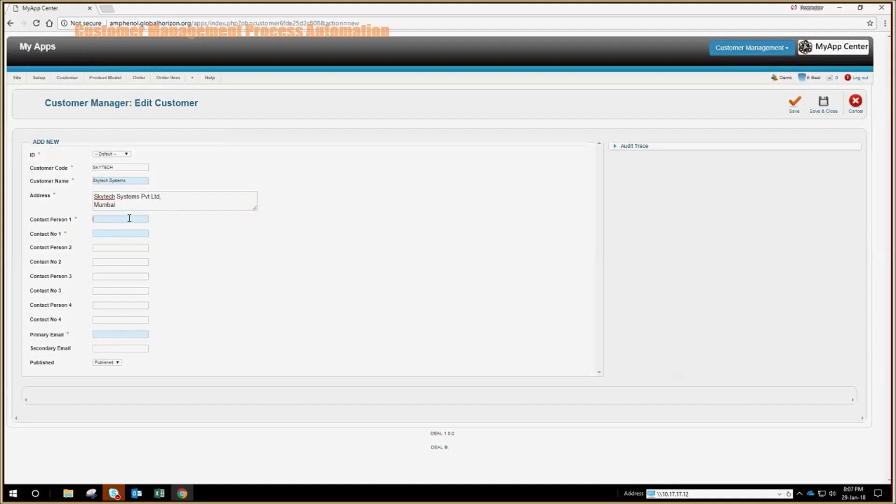
{"action": "type", "text": "Person 1"}
{"action": "left_click", "coordinate": [121, 232]}
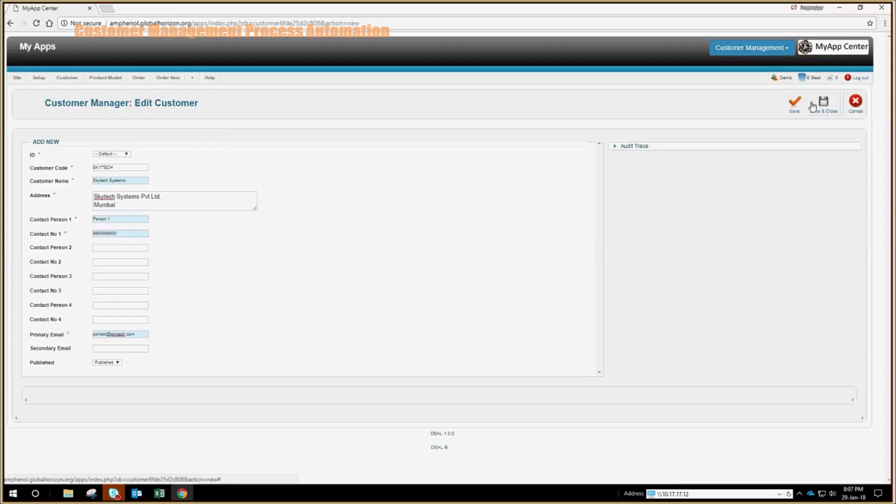
{"action": "left_click", "coordinate": [796, 103]}
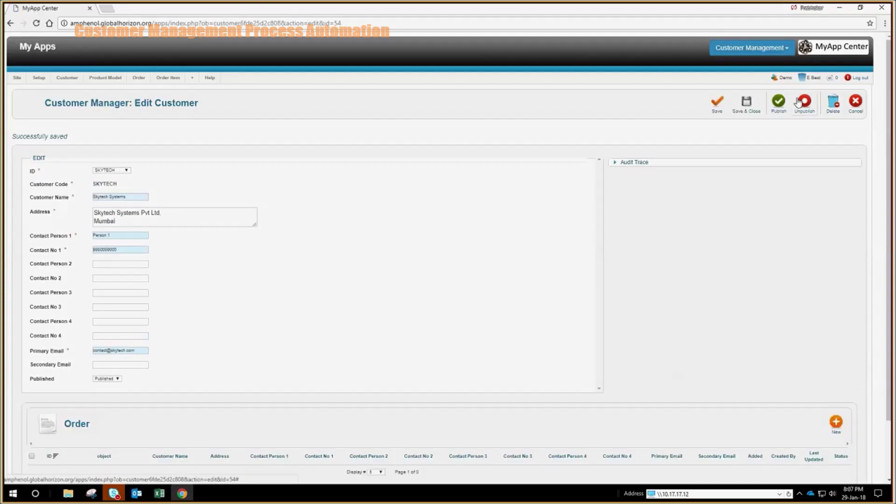
Save and close SKYTECH, then sort My Customers by ID descending so ID 54 leads
{"action": "left_click", "coordinate": [748, 107]}
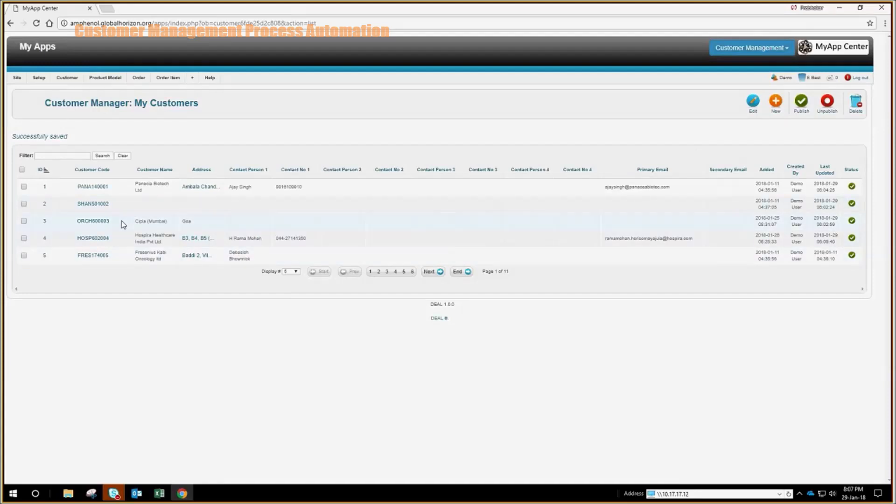
{"action": "left_click", "coordinate": [49, 173]}
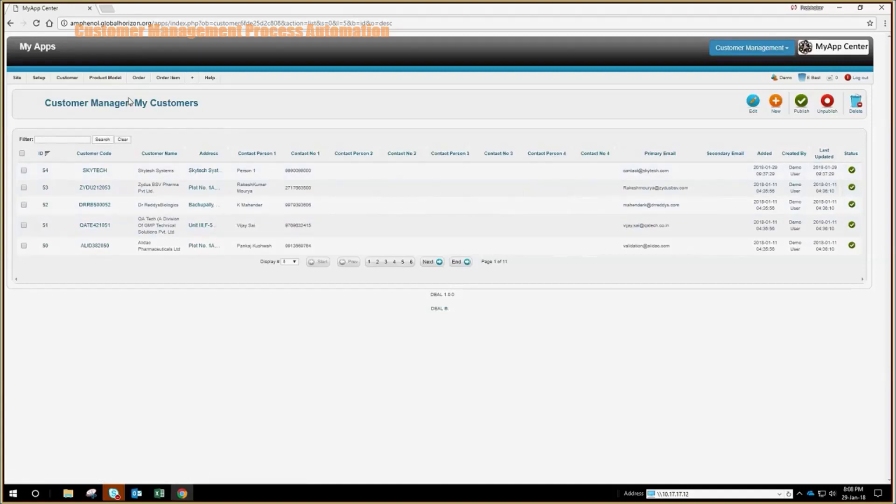
Open My Product Models and set Display # to 15, then All, showing every model
{"action": "mouse_move", "coordinate": [118, 81]}
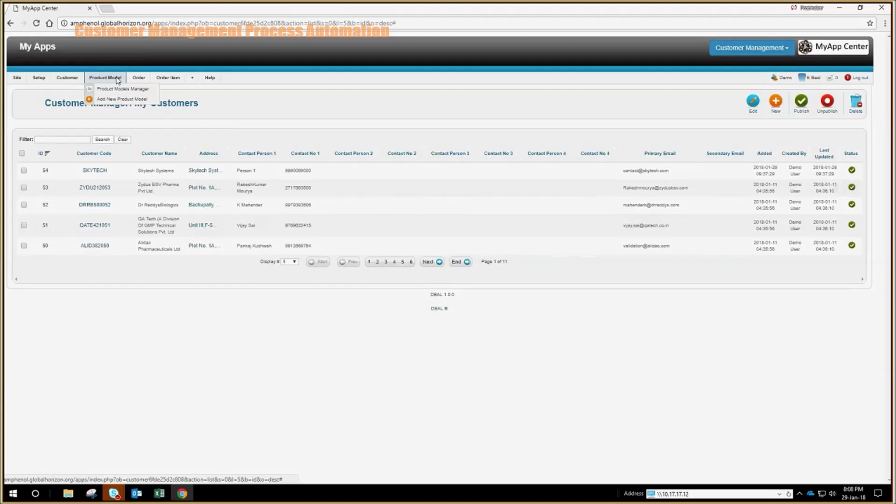
{"action": "left_click", "coordinate": [132, 89]}
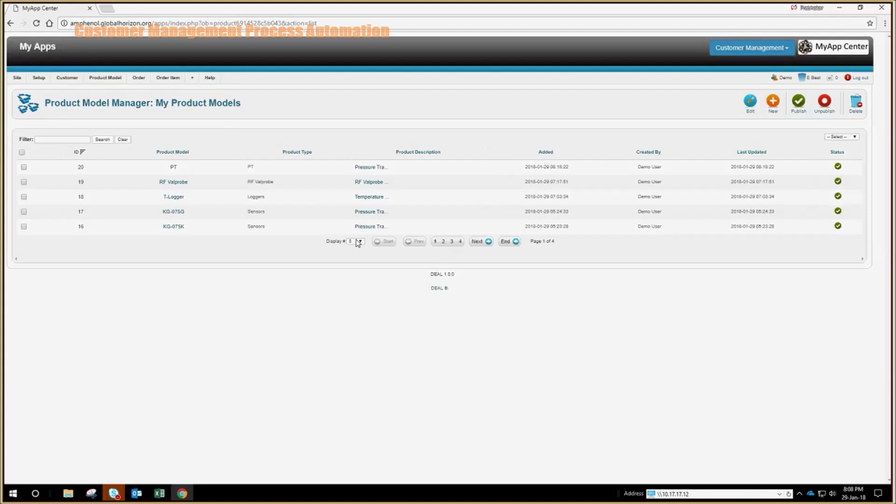
{"action": "left_click", "coordinate": [358, 242]}
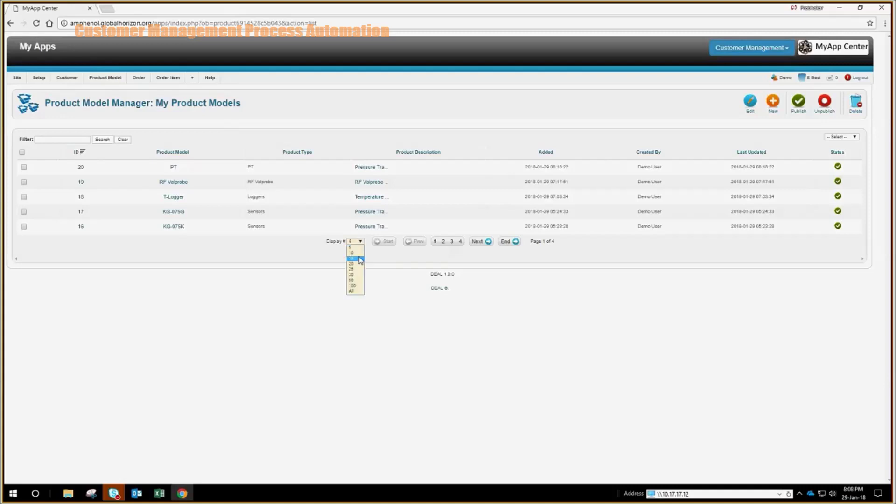
{"action": "left_click", "coordinate": [360, 259]}
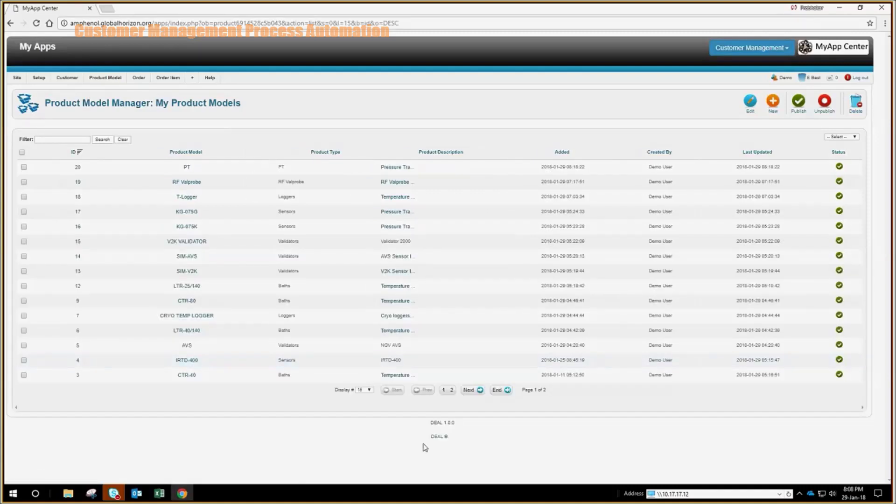
{"action": "left_click", "coordinate": [363, 390]}
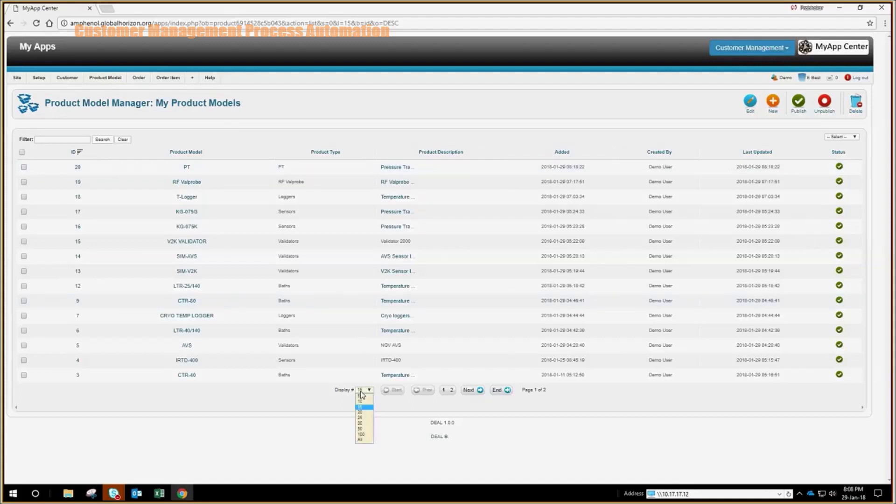
{"action": "left_click", "coordinate": [365, 440]}
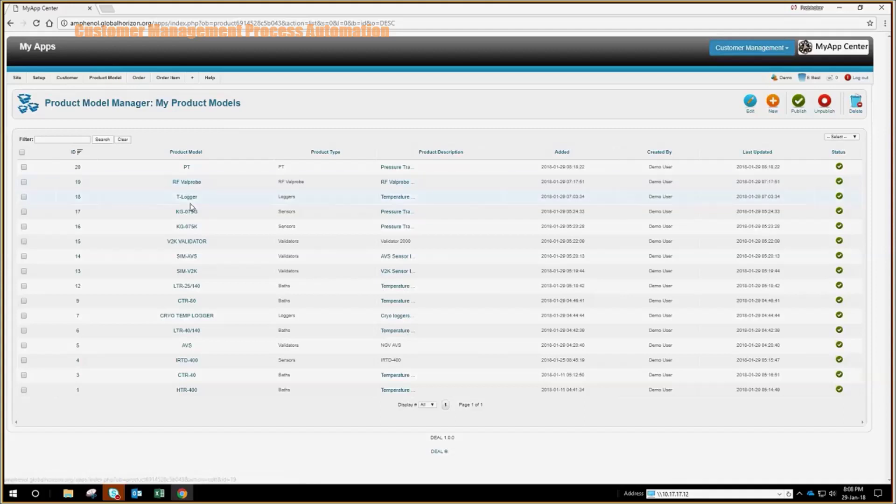
Append 'for temperature ranging ...' to the V2K VALIDATOR description and save the model
{"action": "left_click", "coordinate": [192, 242]}
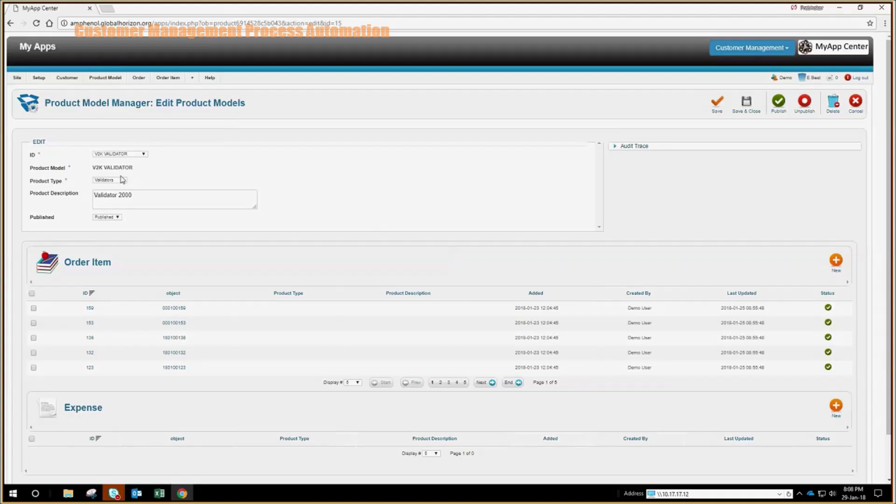
{"action": "left_click", "coordinate": [163, 195]}
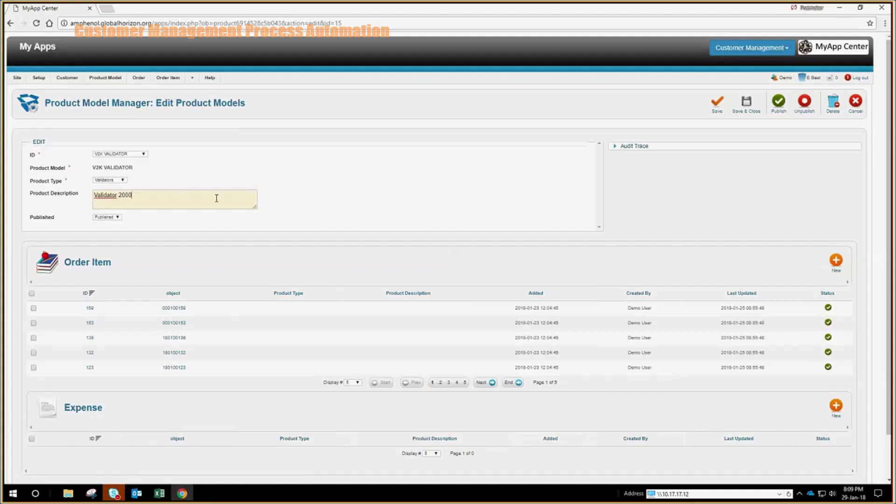
{"action": "type", "text": "for"}
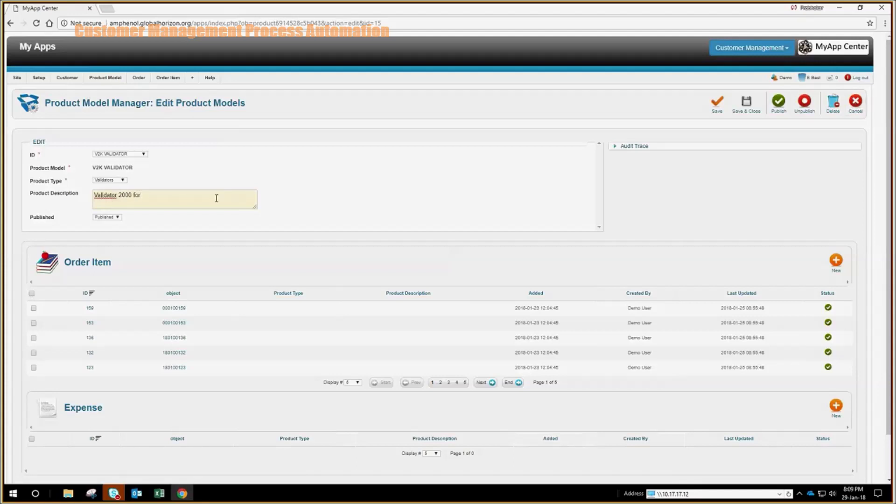
{"action": "key", "text": "BackSpace"}
{"action": "key", "text": "BackSpace"}
{"action": "key", "text": "BackSpace"}
{"action": "key", "text": "BackSpace"}
{"action": "type", "text": "for temperature ranging ..."}
{"action": "left_click", "coordinate": [747, 112]}
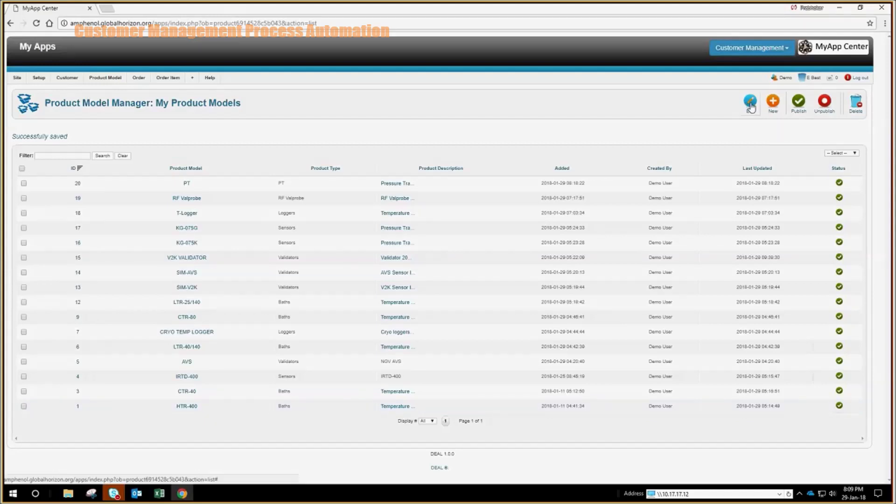
Dismiss the two make-a-selection warnings and open a blank Add New Product Models form
{"action": "left_click", "coordinate": [750, 107]}
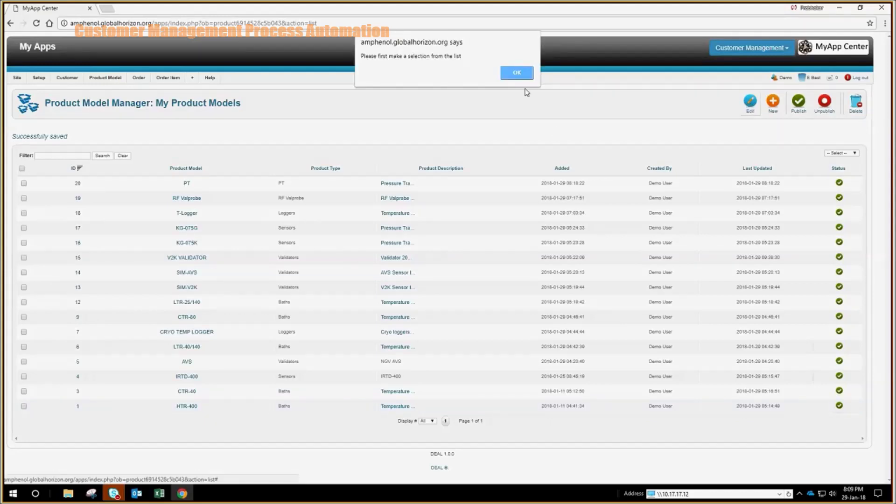
{"action": "left_click", "coordinate": [517, 73]}
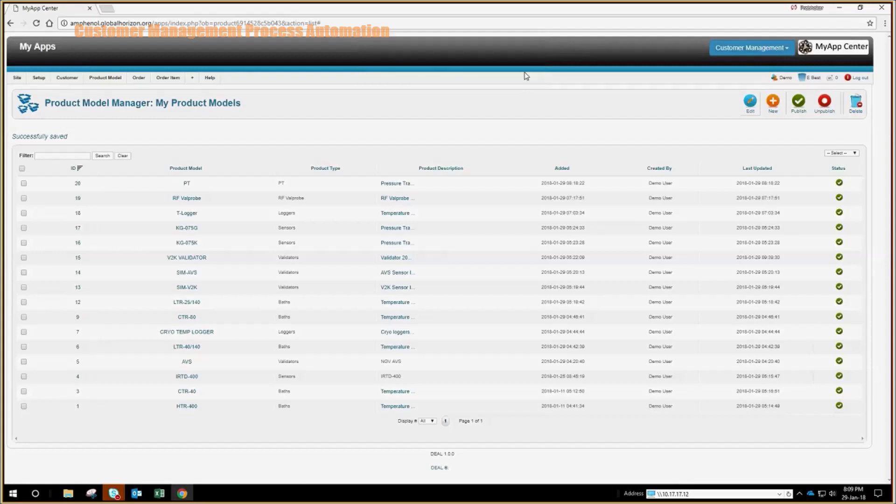
{"action": "left_click", "coordinate": [749, 105]}
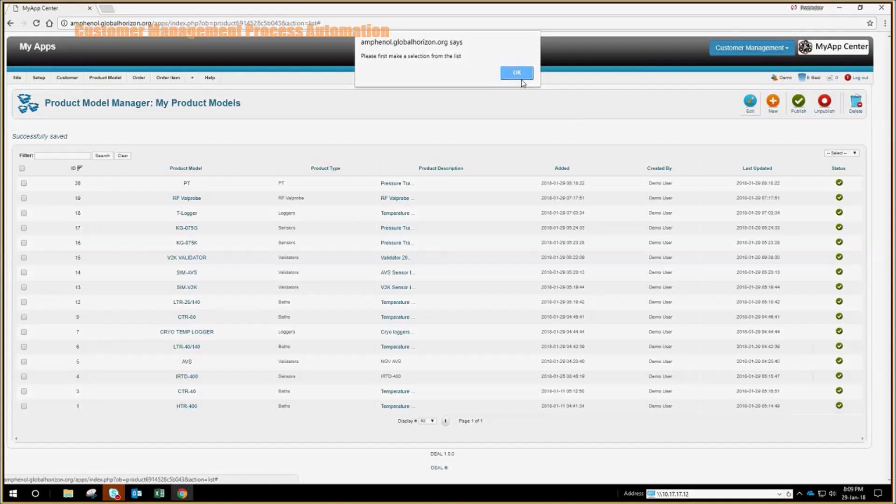
{"action": "left_click", "coordinate": [516, 75]}
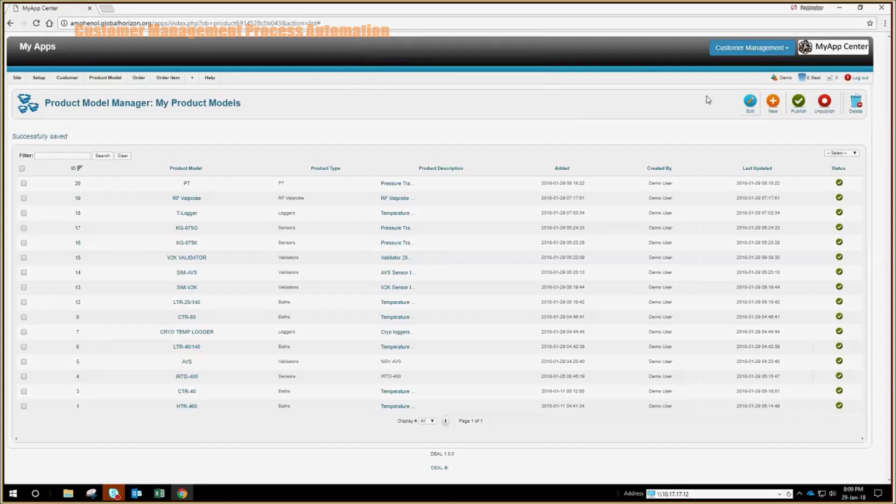
{"action": "left_click", "coordinate": [773, 104]}
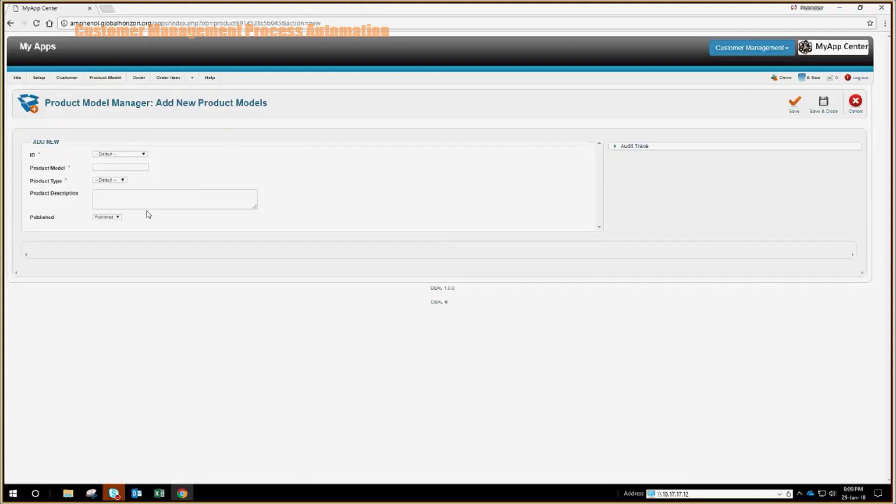
Cancel the new product model form and dismiss the select-a-model warning
{"action": "left_click", "coordinate": [140, 167]}
{"action": "left_click", "coordinate": [857, 106]}
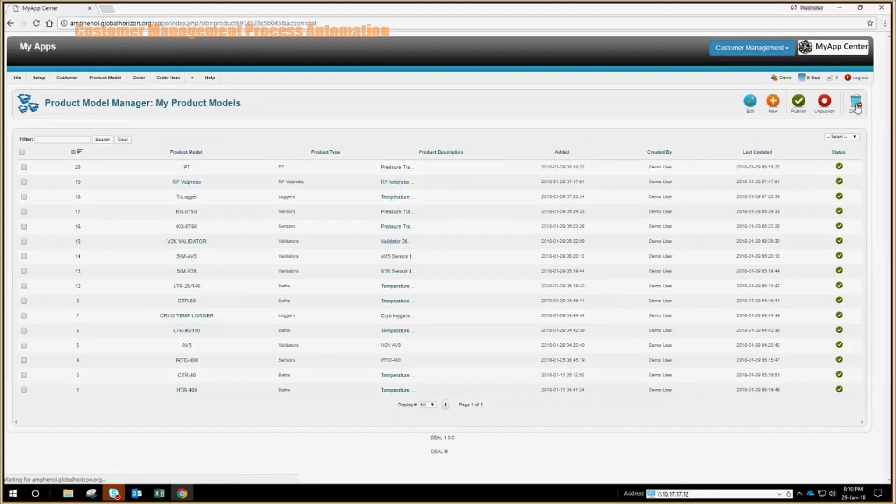
{"action": "left_click", "coordinate": [857, 106]}
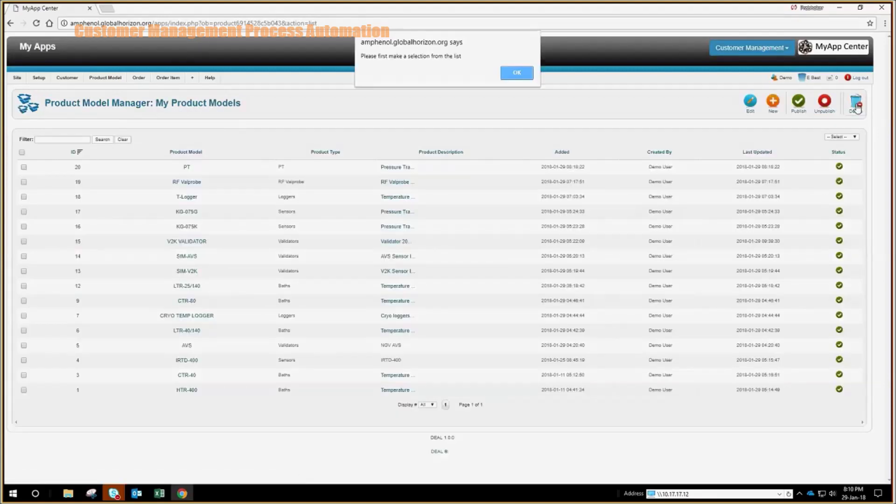
{"action": "left_click", "coordinate": [531, 77]}
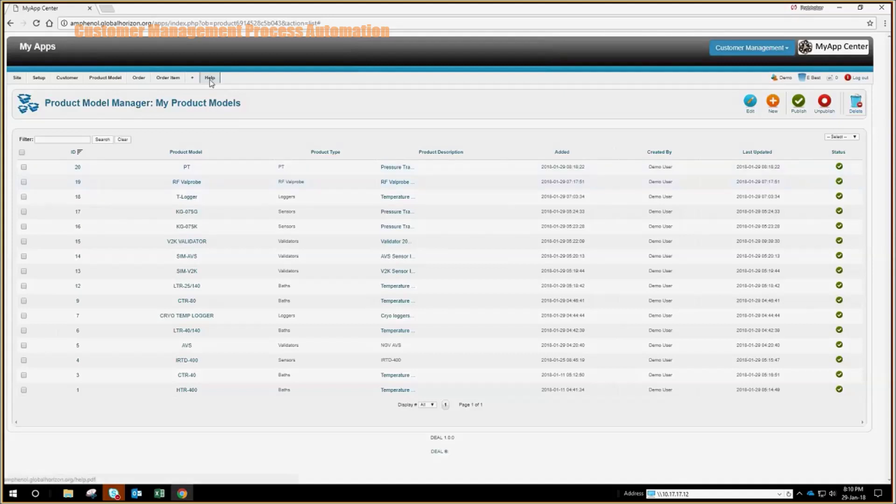
View order INH1801007 from Orders Manager, close it unchanged, and start a new order
{"action": "left_click", "coordinate": [175, 80]}
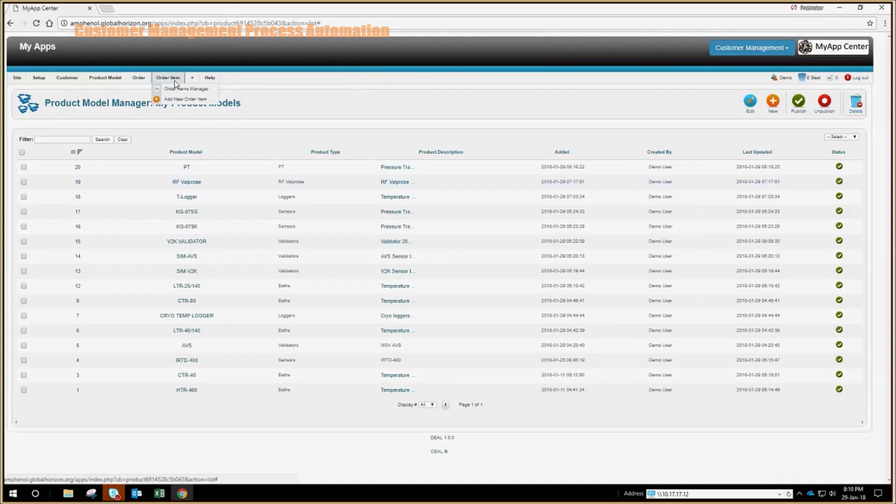
{"action": "left_click", "coordinate": [138, 78]}
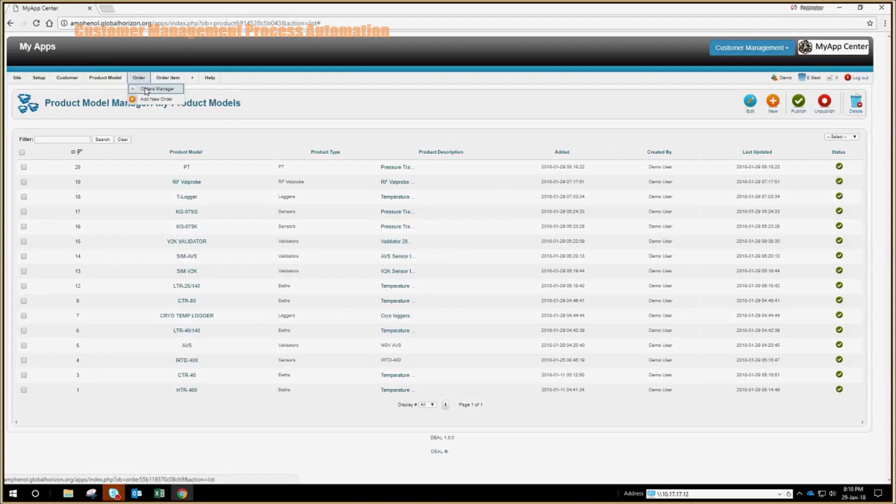
{"action": "left_click", "coordinate": [147, 89]}
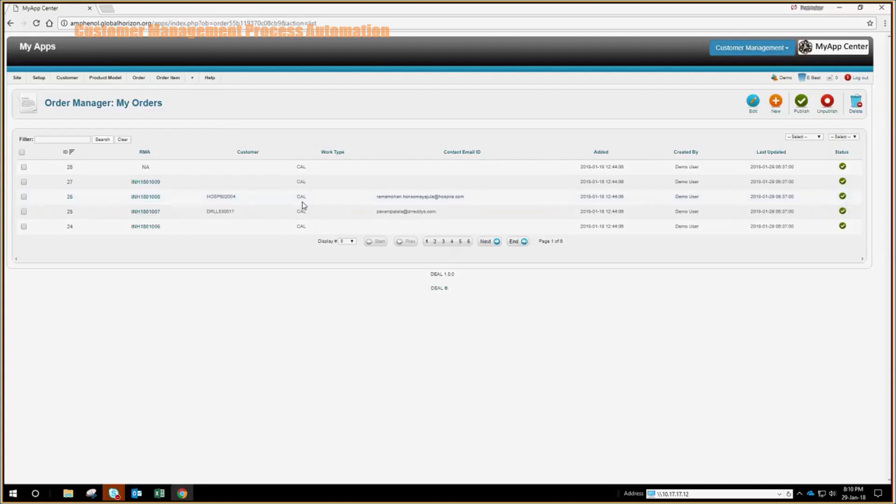
{"action": "left_click", "coordinate": [153, 213]}
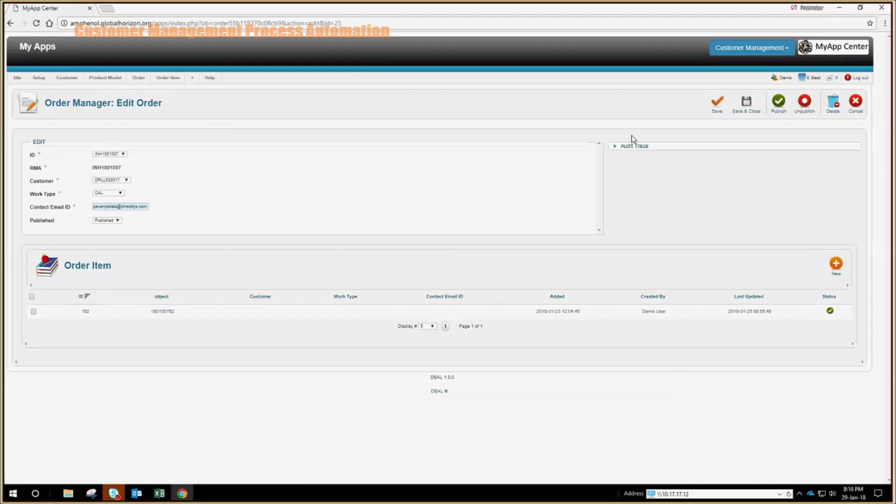
{"action": "left_click", "coordinate": [855, 102]}
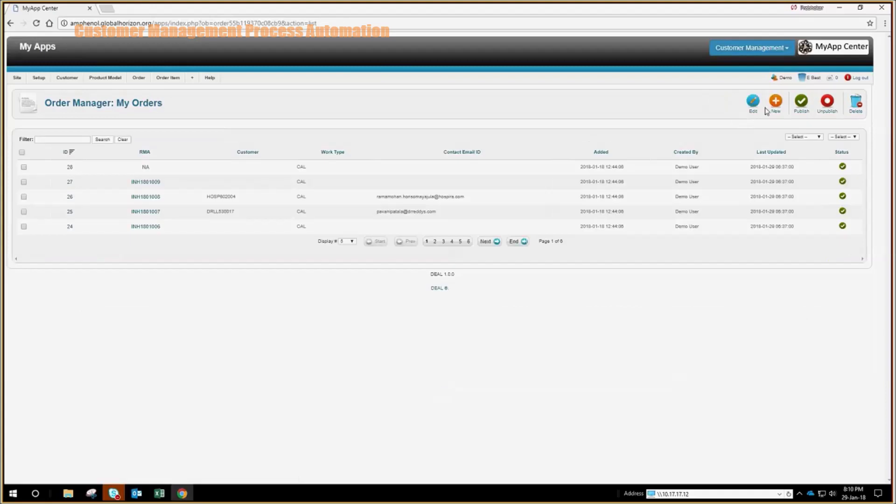
{"action": "left_click", "coordinate": [778, 106]}
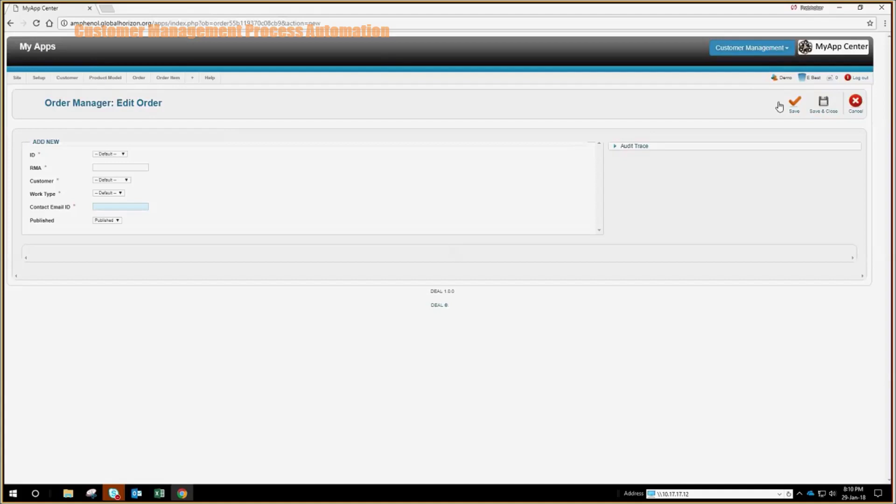
Enter an INH-prefixed RMA number on the new order
{"action": "left_click", "coordinate": [125, 168]}
{"action": "type", "text": "INH08"}
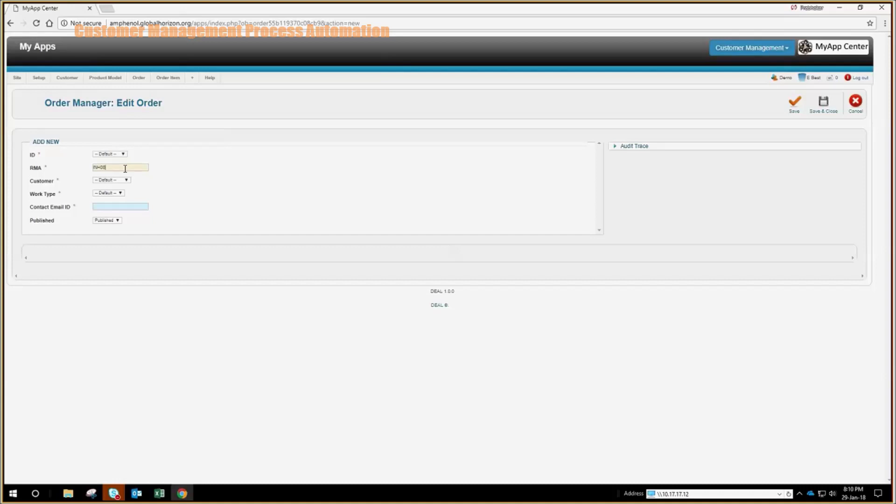
{"action": "type", "text": "010010013"}
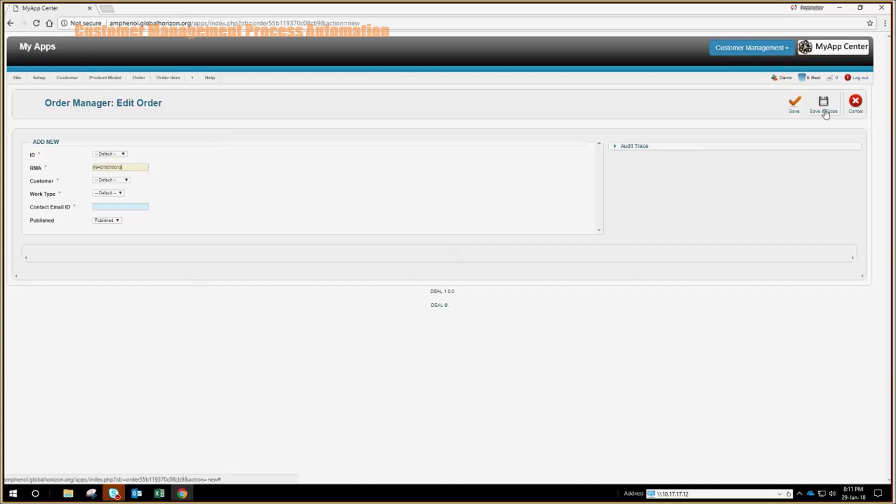
{"action": "left_click", "coordinate": [125, 181]}
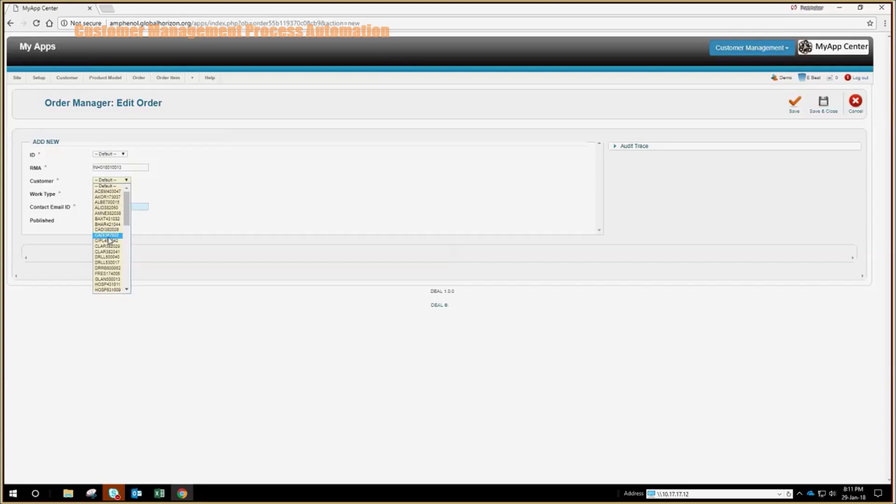
{"action": "left_click", "coordinate": [108, 229]}
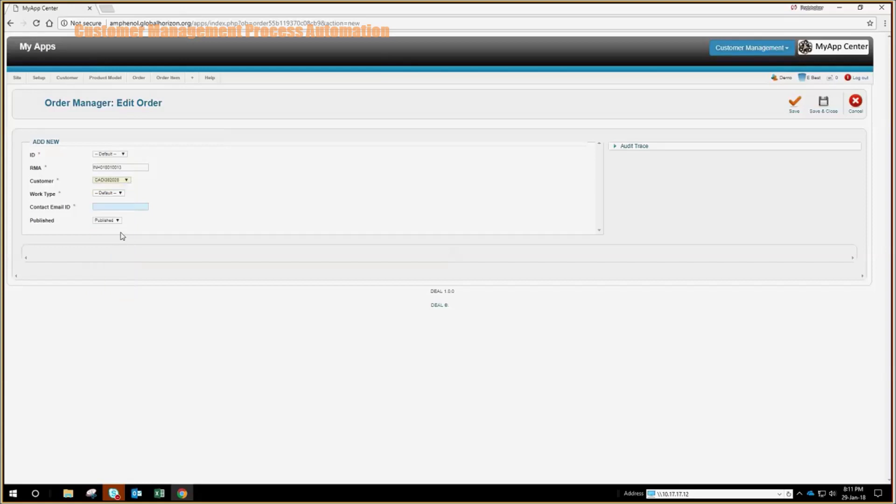
{"action": "left_click", "coordinate": [110, 194]}
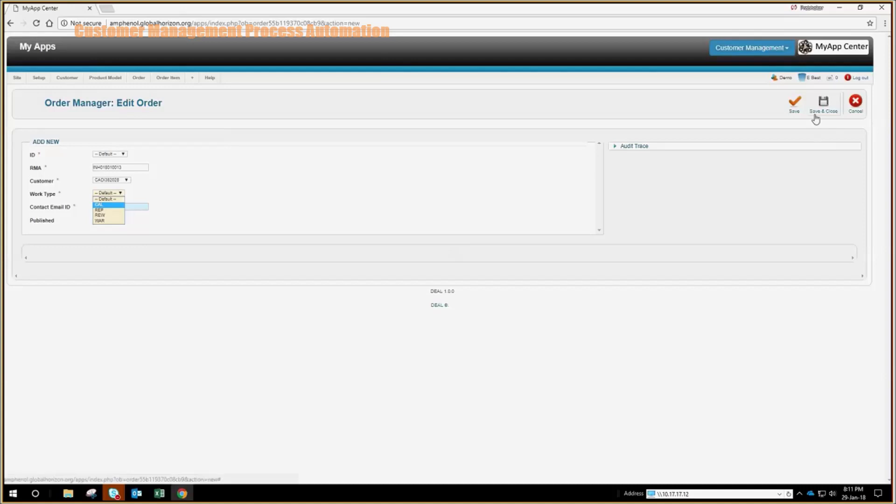
{"action": "left_click", "coordinate": [863, 104]}
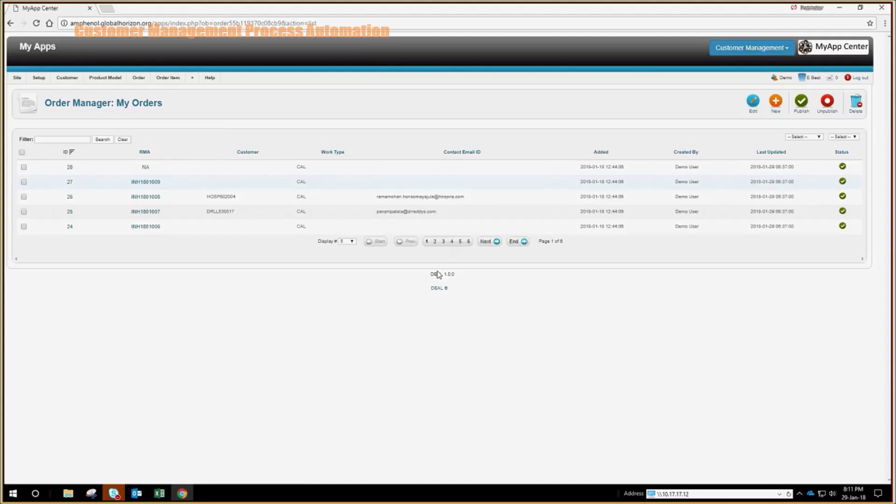
Start a new order item from the Order Items list
{"action": "mouse_move", "coordinate": [174, 83]}
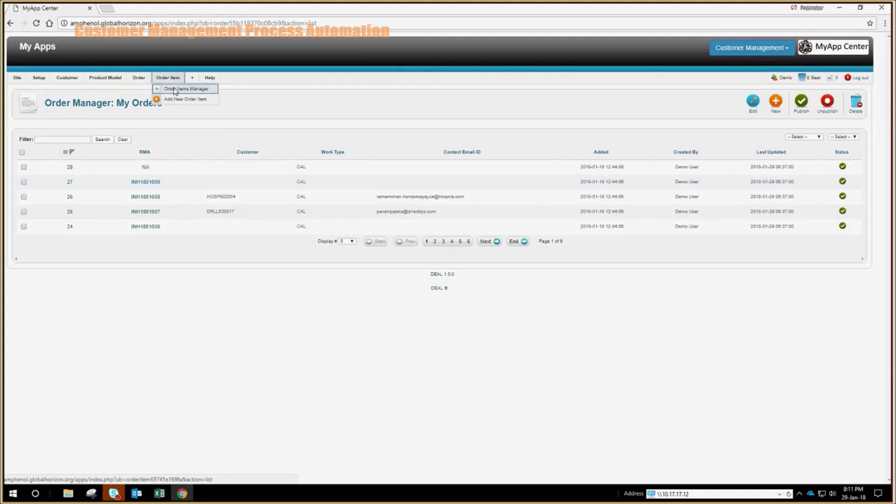
{"action": "left_click", "coordinate": [175, 89]}
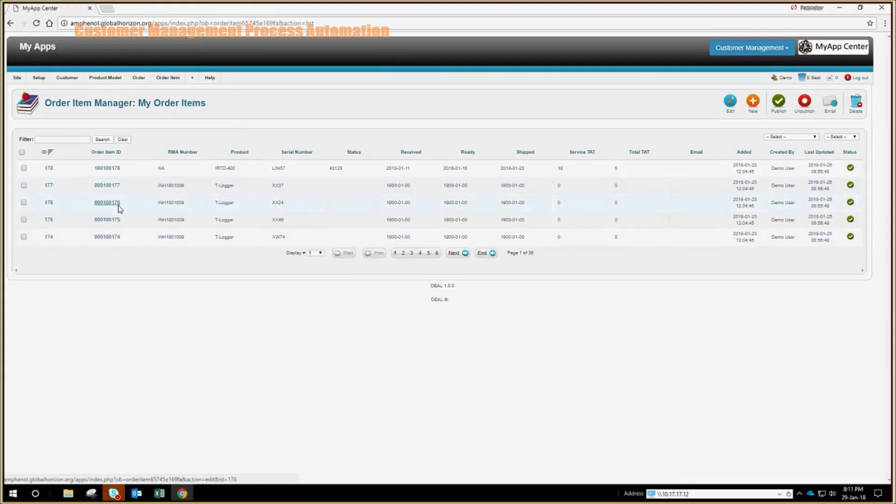
{"action": "left_click", "coordinate": [754, 108]}
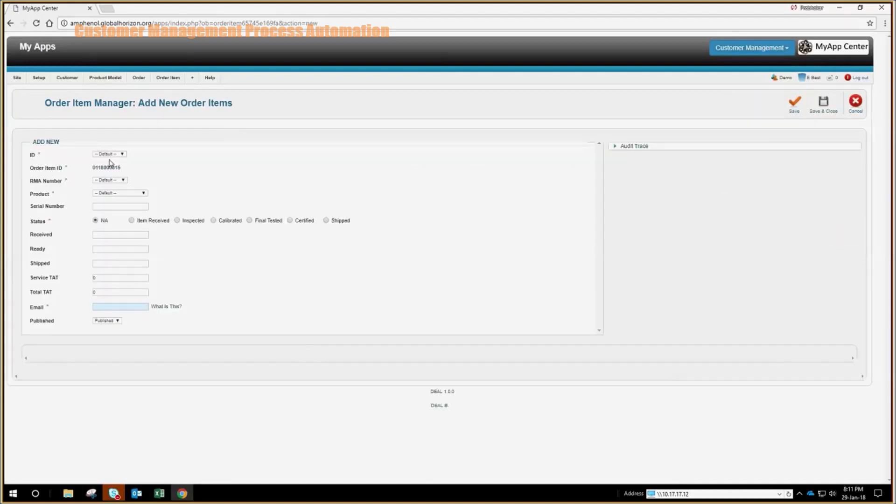
Assign an existing RMA number and product PT to the item, then save it
{"action": "left_click", "coordinate": [121, 182]}
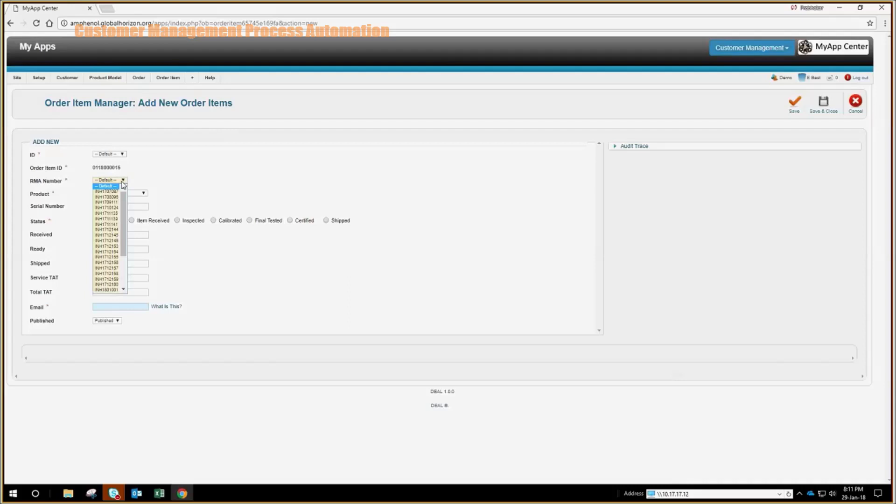
{"action": "left_click", "coordinate": [109, 211]}
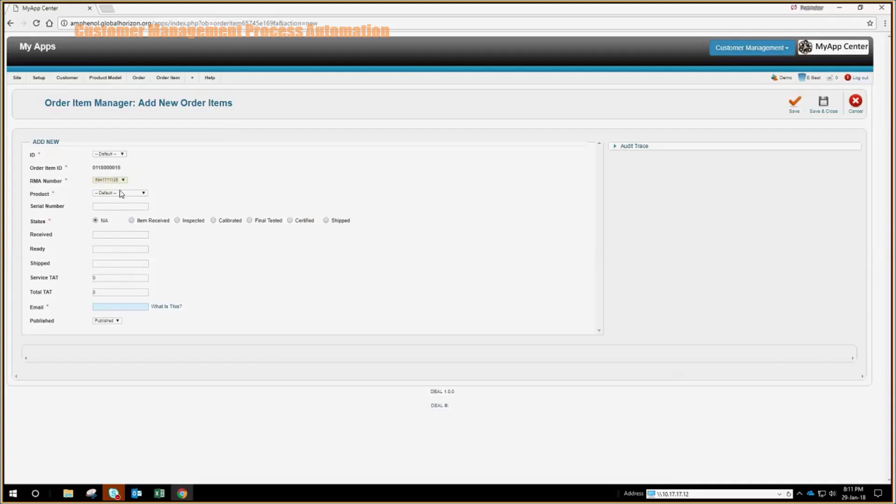
{"action": "left_click", "coordinate": [121, 193]}
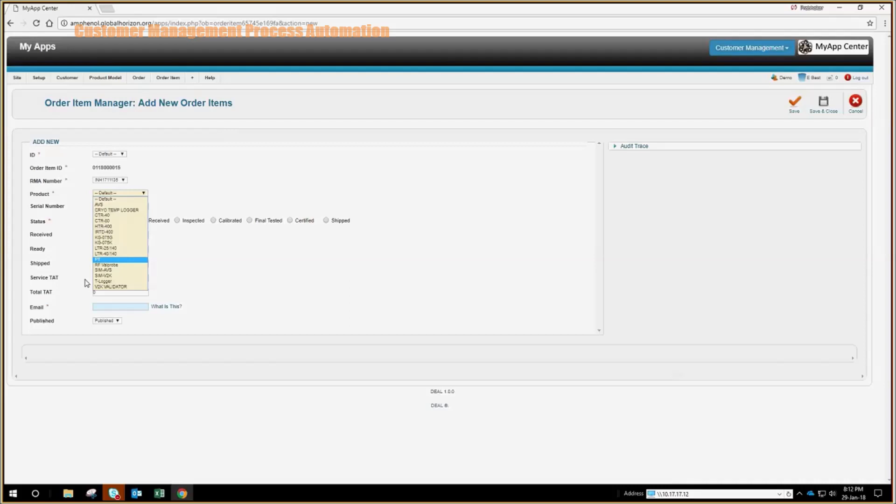
{"action": "left_click", "coordinate": [107, 260]}
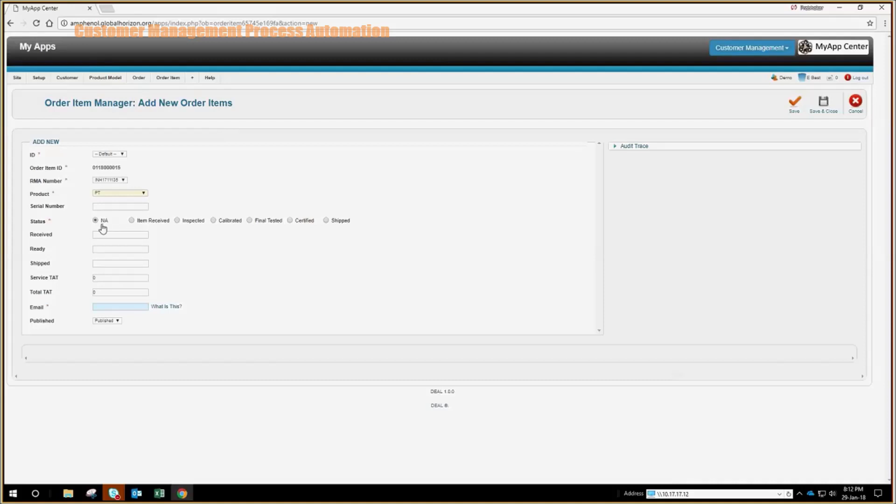
{"action": "left_click", "coordinate": [127, 206]}
{"action": "left_click", "coordinate": [820, 107]}
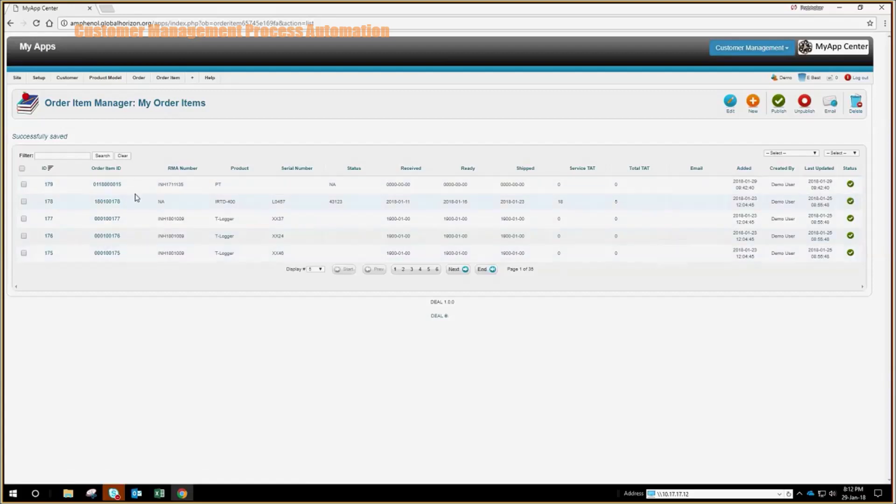
{"action": "left_click", "coordinate": [107, 184]}
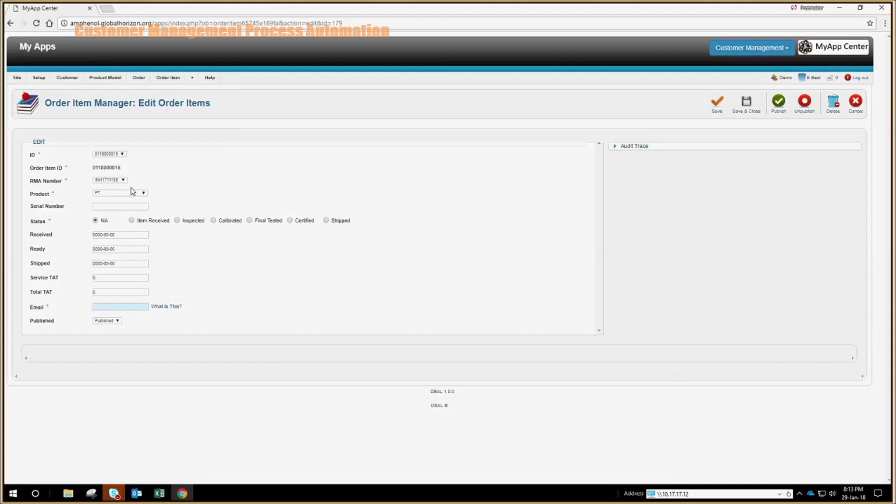
{"action": "left_click", "coordinate": [133, 193]}
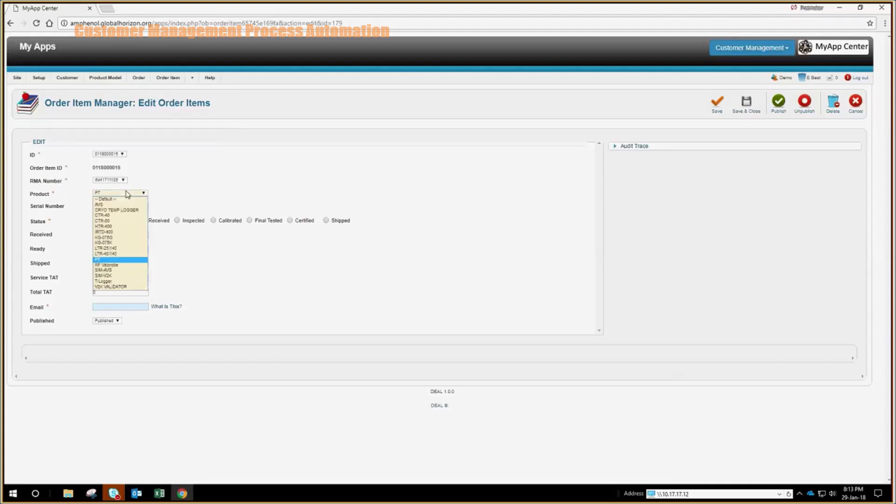
{"action": "left_click", "coordinate": [119, 237]}
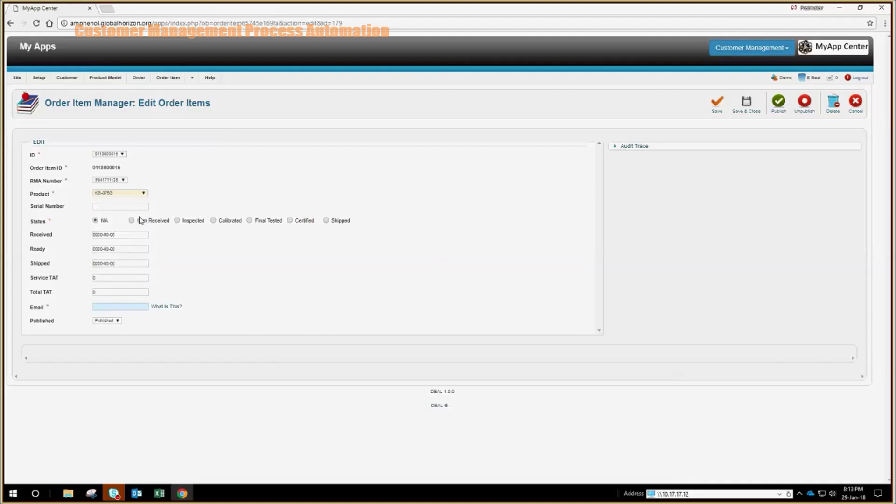
{"action": "left_click", "coordinate": [132, 222]}
Enter the serial number and set the received date to 2018-01-28
{"action": "left_click", "coordinate": [136, 205]}
{"action": "type", "text": "S68368"}
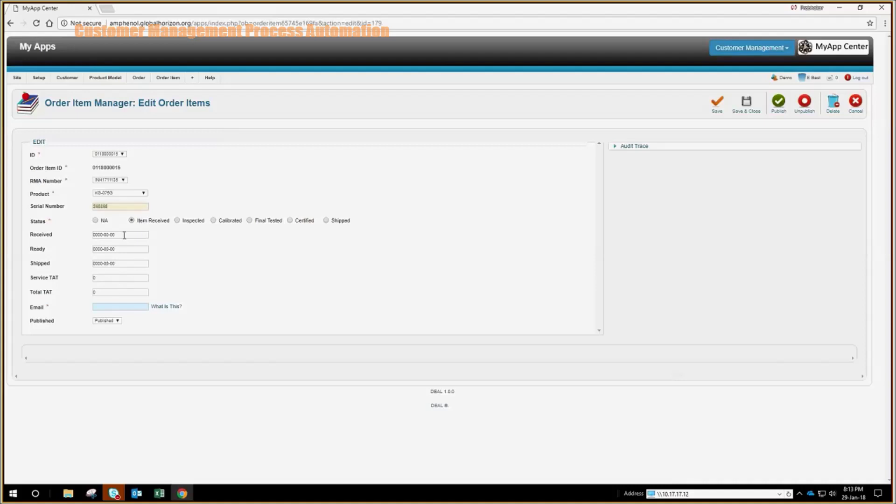
{"action": "left_click", "coordinate": [124, 234]}
{"action": "key", "text": "BackSpace"}
{"action": "key", "text": "BackSpace"}
{"action": "key", "text": "BackSpace"}
{"action": "key", "text": "BackSpace"}
{"action": "key", "text": "BackSpace"}
{"action": "key", "text": "BackSpace"}
{"action": "key", "text": "BackSpace"}
{"action": "key", "text": "BackSpace"}
{"action": "key", "text": "BackSpace"}
{"action": "type", "text": "2018-01-28"}
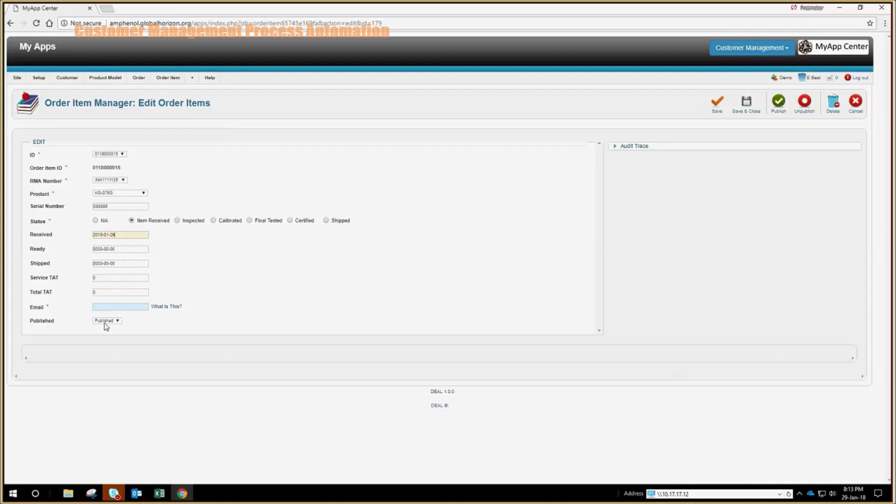
{"action": "left_click", "coordinate": [123, 308]}
{"action": "key", "text": "ctrl+a"}
{"action": "key", "text": "ctrl+a"}
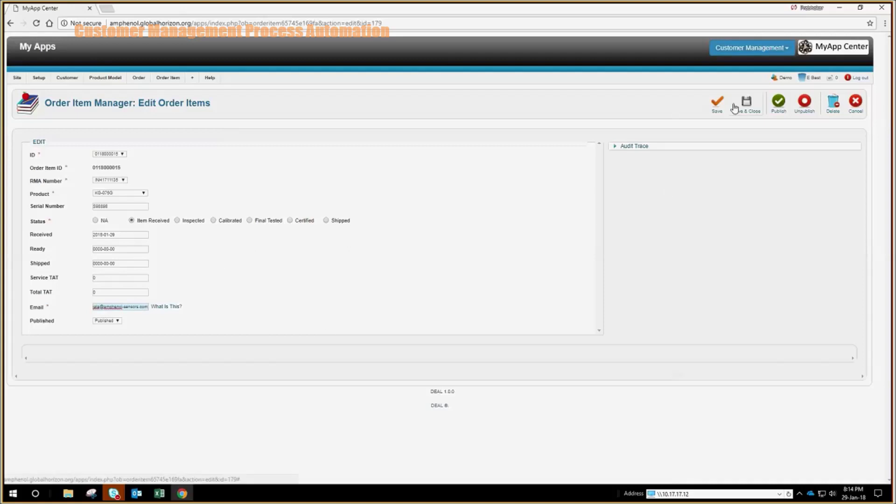
{"action": "left_click", "coordinate": [749, 103]}
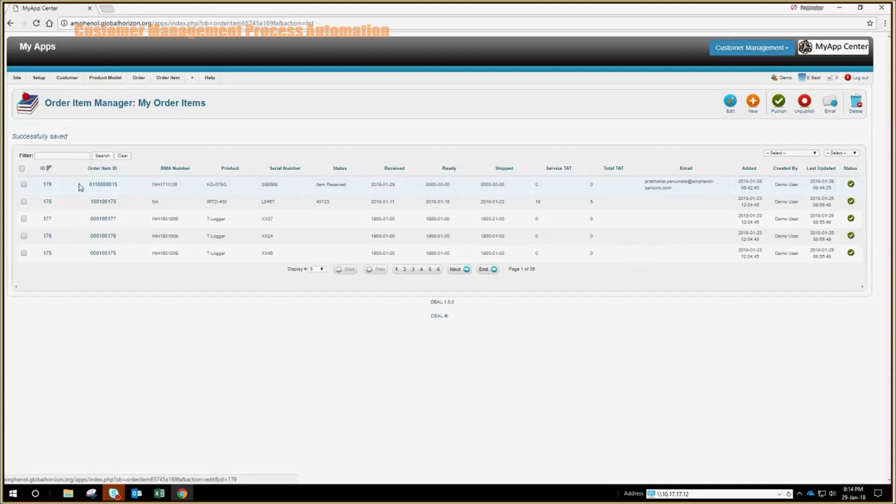
{"action": "left_click_drag", "start_coordinate": [76, 186], "coordinate": [132, 189]}
{"action": "key", "text": "ctrl+c"}
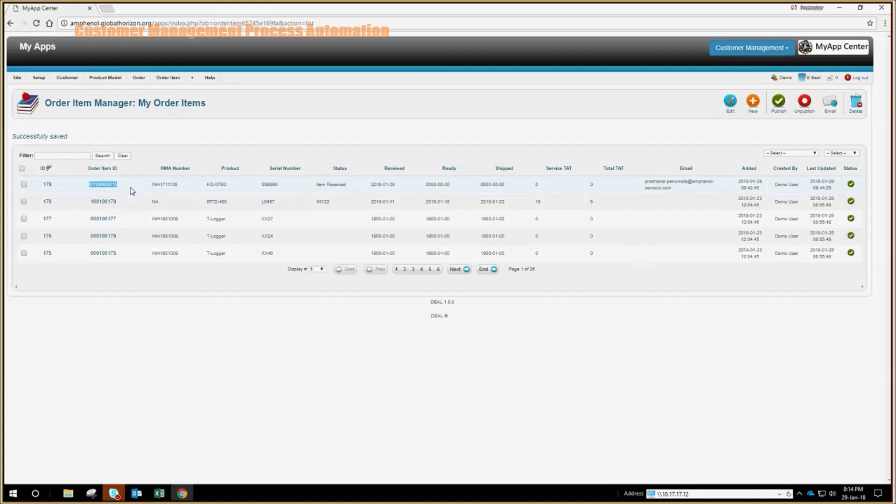
{"action": "left_click", "coordinate": [69, 156]}
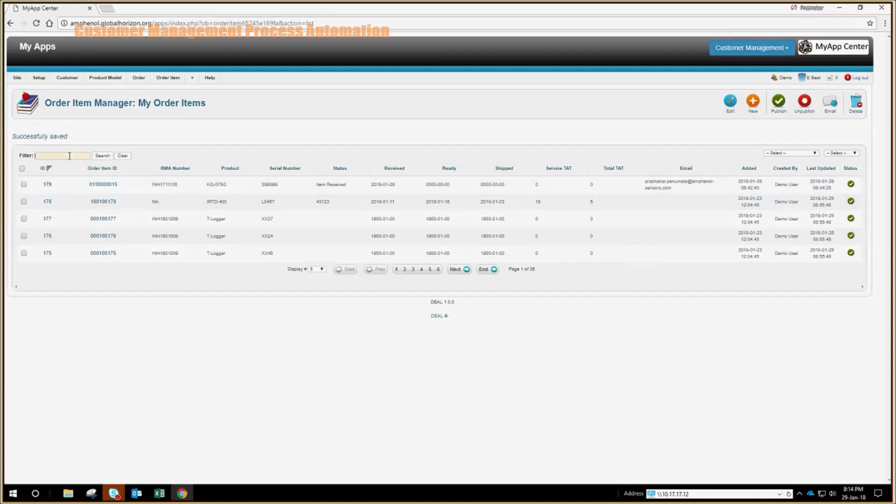
{"action": "key", "text": "ctrl+v"}
{"action": "left_click", "coordinate": [103, 157]}
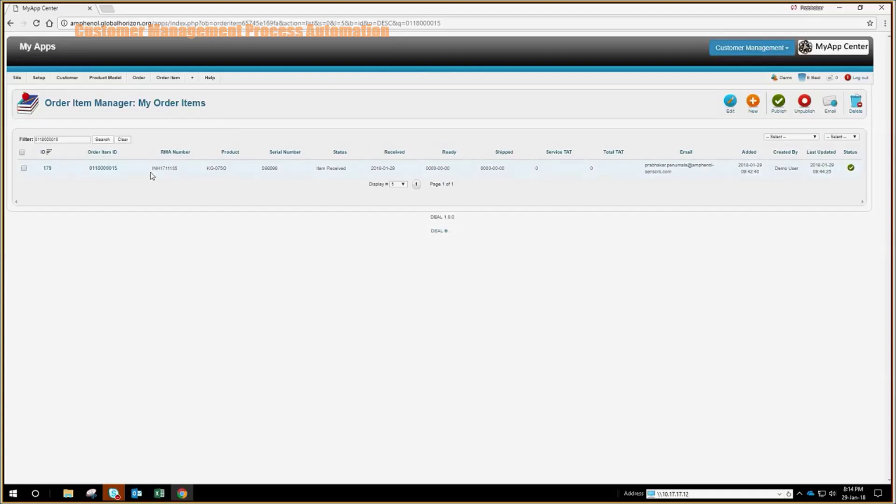
Replace the filter with RMA number INH1711135 and search again
{"action": "left_click_drag", "start_coordinate": [150, 173], "coordinate": [181, 177]}
{"action": "key", "text": "ctrl+c"}
{"action": "left_click", "coordinate": [66, 137]}
{"action": "left_click_drag", "start_coordinate": [70, 137], "coordinate": [23, 141]}
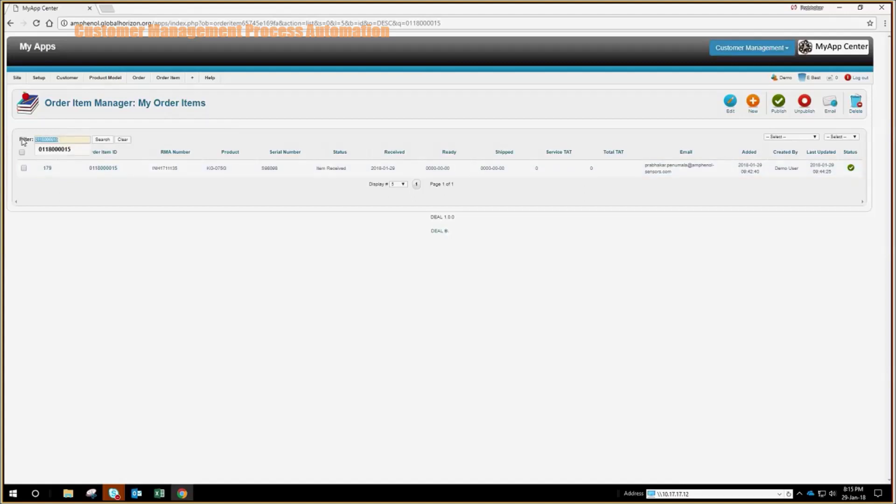
{"action": "key", "text": "ctrl+v"}
{"action": "left_click", "coordinate": [103, 140]}
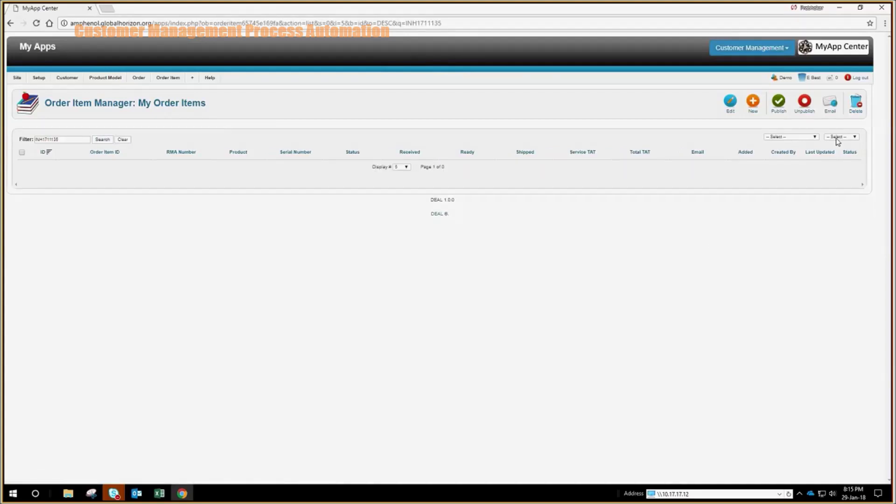
Clear the filter text
{"action": "double_click", "coordinate": [64, 138]}
{"action": "left_click_drag", "start_coordinate": [64, 137], "coordinate": [21, 142]}
{"action": "key", "text": "BackSpace"}
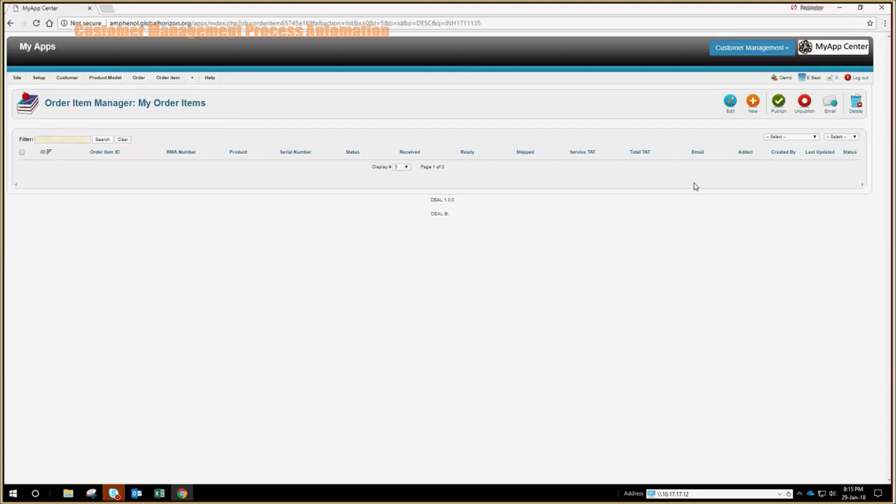
Show only the order items under RMA INH1711135
{"action": "left_click", "coordinate": [854, 137]}
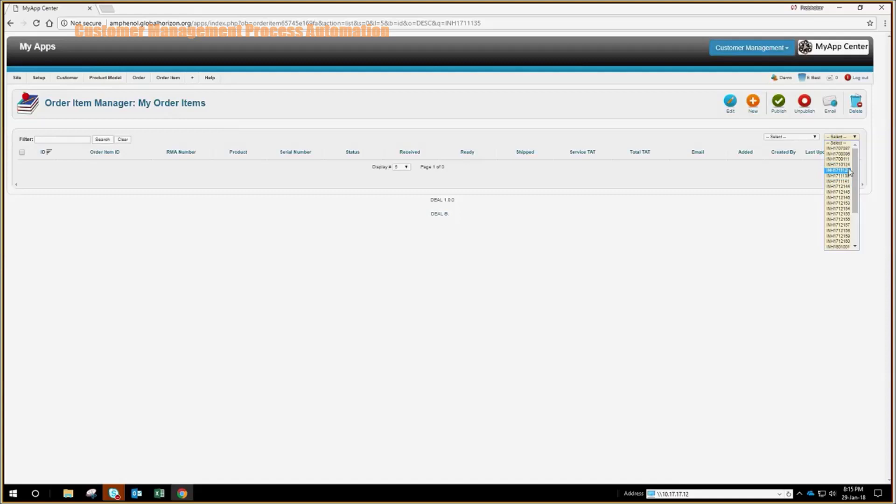
{"action": "left_click", "coordinate": [848, 170]}
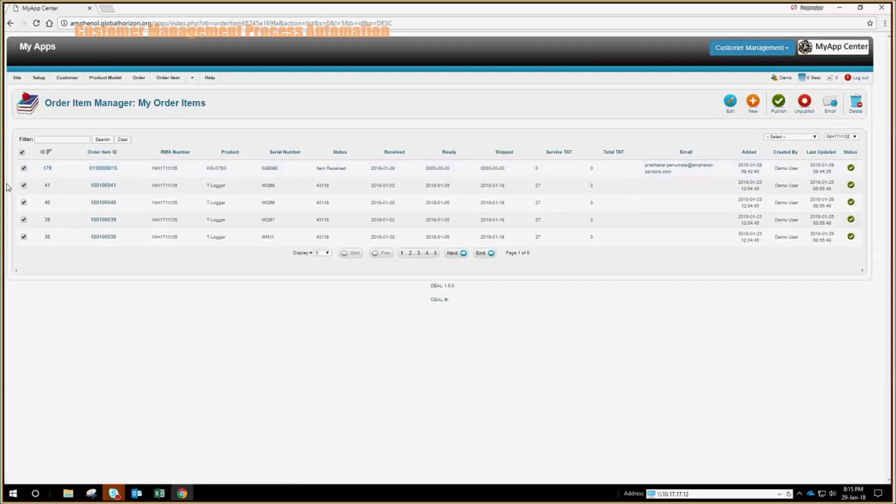
Start an e-mail for the selected items using the Send RMA Number template
{"action": "left_click", "coordinate": [829, 109]}
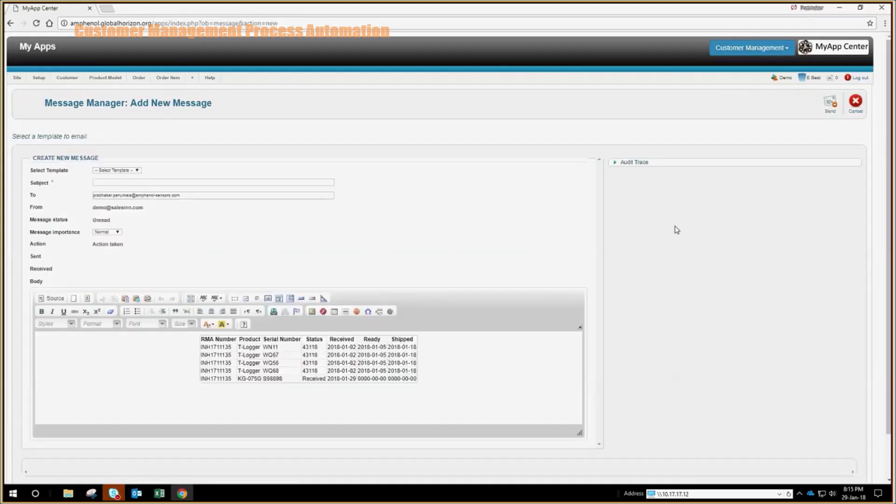
{"action": "left_click", "coordinate": [191, 195]}
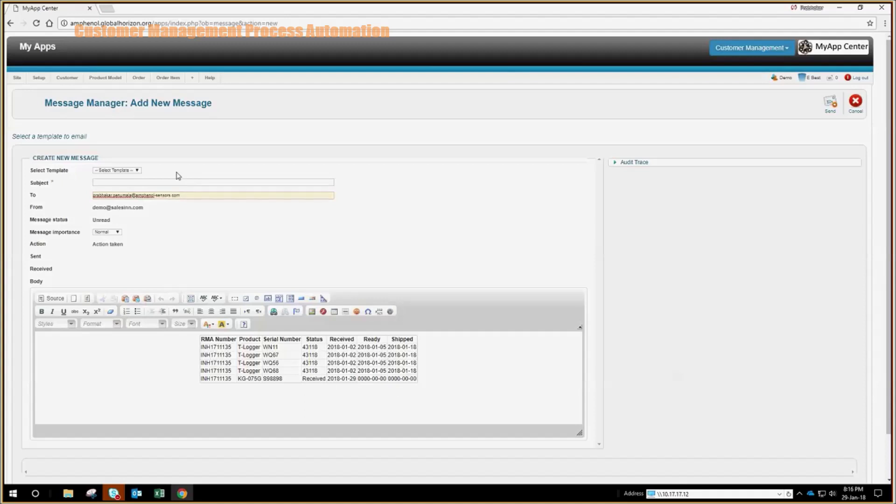
{"action": "left_click", "coordinate": [133, 172]}
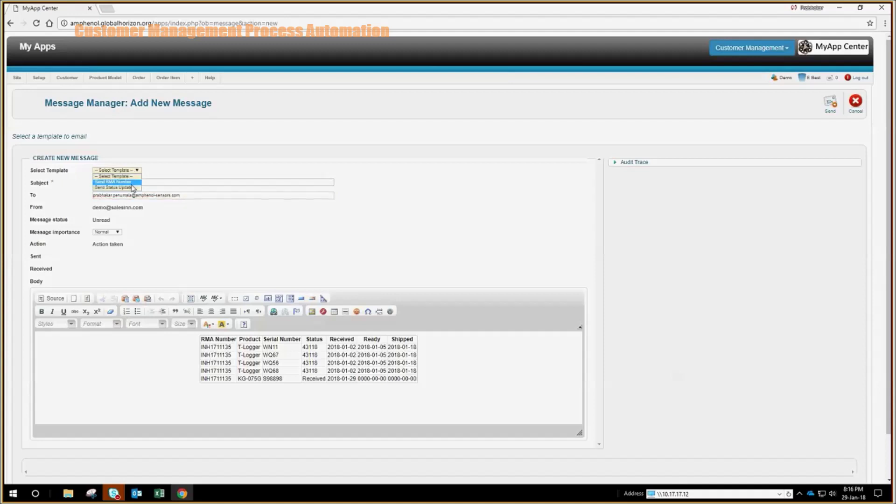
{"action": "left_click", "coordinate": [130, 183]}
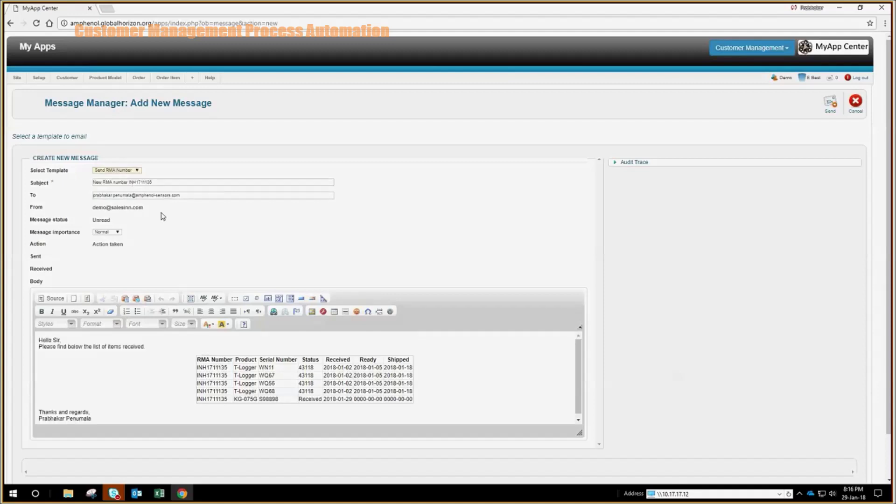
{"action": "left_click", "coordinate": [153, 346]}
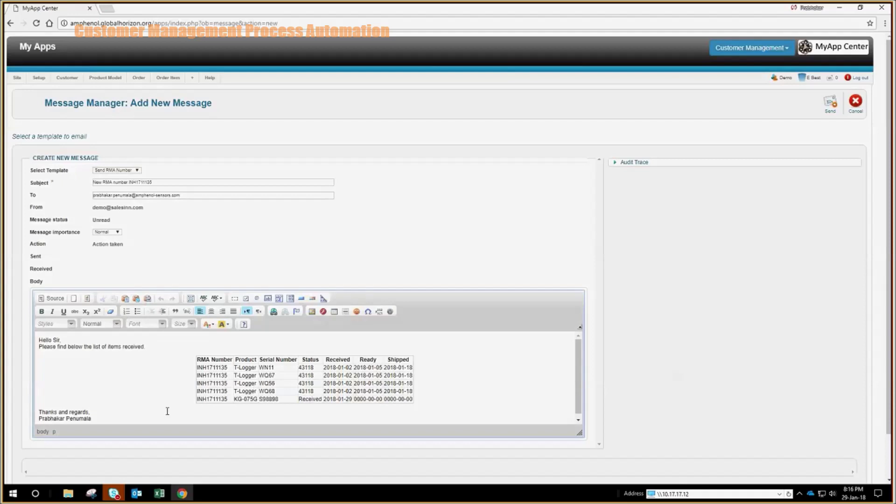
{"action": "left_click", "coordinate": [179, 182]}
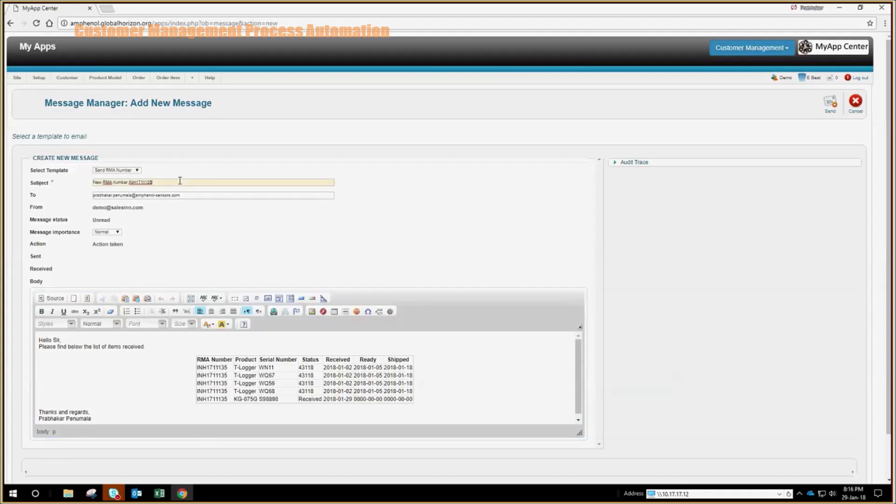
Switch the e-mail to the Send Status Update template
{"action": "left_click", "coordinate": [131, 172]}
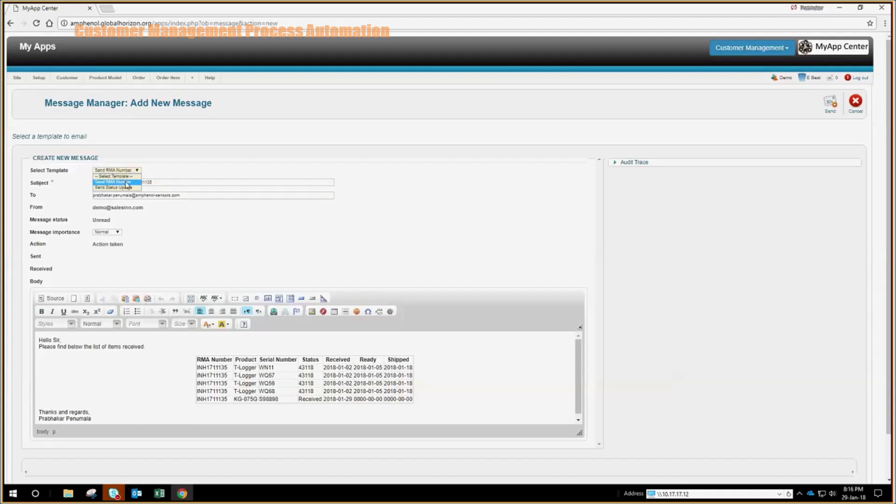
{"action": "left_click", "coordinate": [125, 187]}
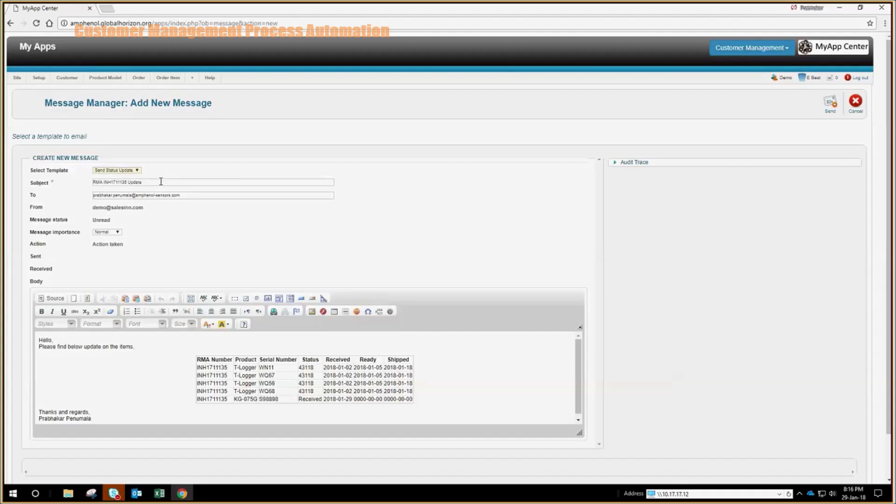
{"action": "left_click", "coordinate": [201, 199]}
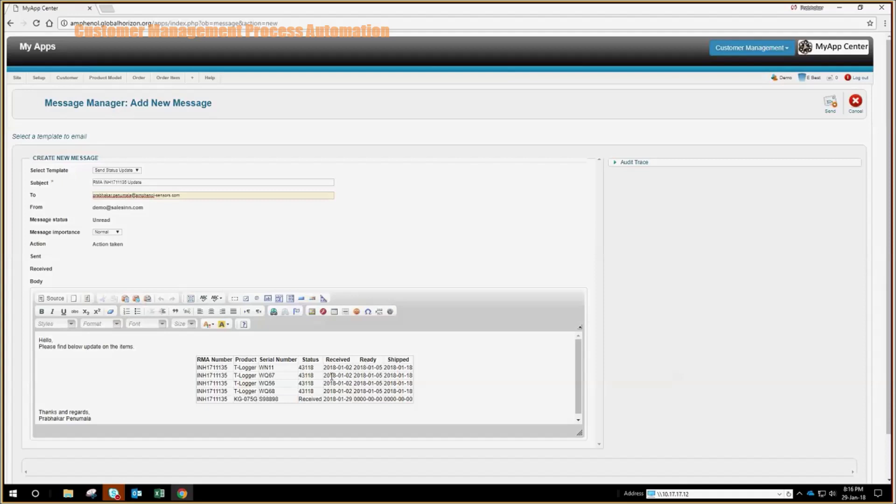
Delete the 43118 Status value from the four T-Logger rows
{"action": "left_click", "coordinate": [302, 369]}
{"action": "double_click", "coordinate": [302, 369]}
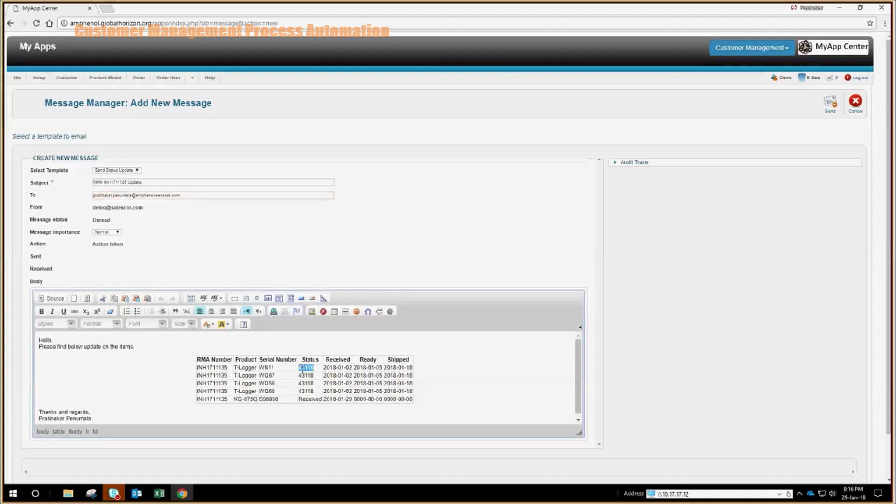
{"action": "key", "text": "Delete"}
{"action": "double_click", "coordinate": [304, 375]}
{"action": "mouse_move", "coordinate": [304, 378]}
{"action": "left_mouse_down"}
{"action": "mouse_move", "coordinate": [322, 386]}
{"action": "mouse_move", "coordinate": [307, 378]}
{"action": "left_mouse_up"}
{"action": "key", "text": "Delete"}
{"action": "double_click", "coordinate": [307, 384]}
{"action": "key", "text": "Delete"}
{"action": "double_click", "coordinate": [308, 391]}
{"action": "key", "text": "Delete"}
Enter NA as the Status in each of the four rows
{"action": "type", "text": "NA"}
{"action": "left_click", "coordinate": [313, 383]}
{"action": "type", "text": "NA"}
{"action": "left_click", "coordinate": [306, 375]}
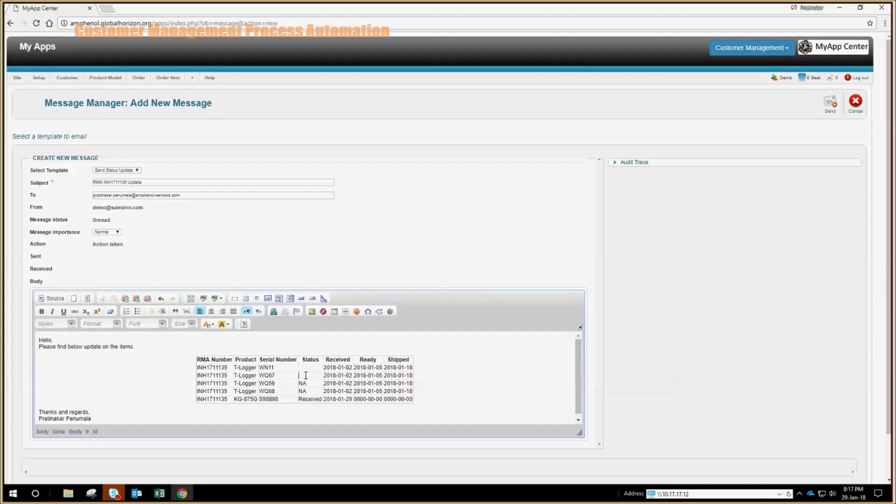
{"action": "type", "text": "NA"}
{"action": "left_click", "coordinate": [306, 367]}
{"action": "type", "text": "NA"}
Make the line 'Please find below update on the items.' bold
{"action": "triple_click", "coordinate": [32, 347]}
{"action": "left_click", "coordinate": [41, 312]}
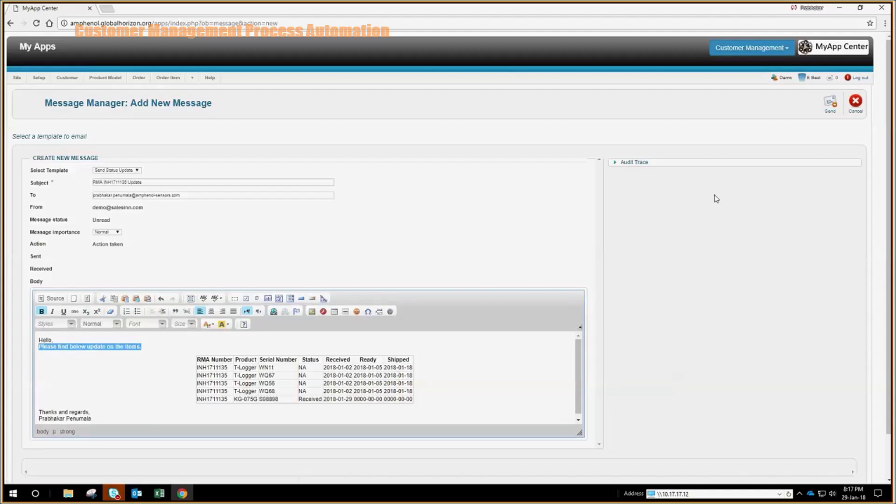
{"action": "left_click", "coordinate": [767, 223]}
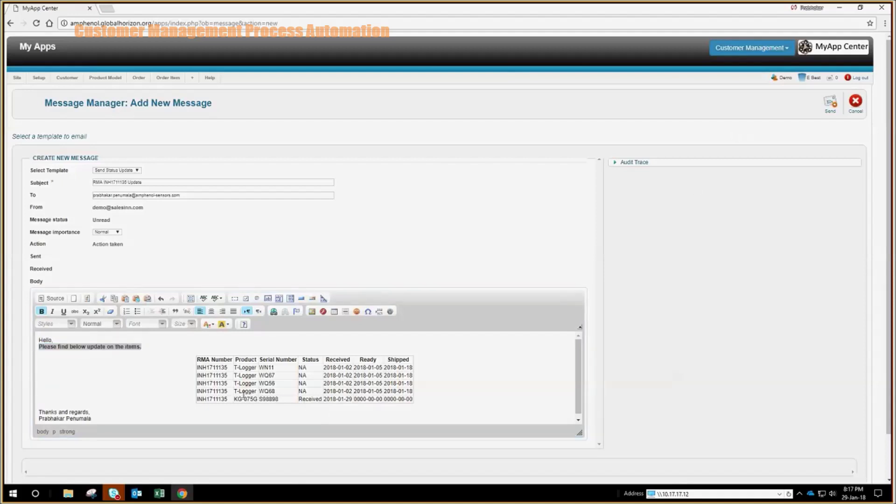
Give the KG-075G table row a gold background and send the e-mail
{"action": "left_click_drag", "start_coordinate": [198, 400], "coordinate": [415, 398]}
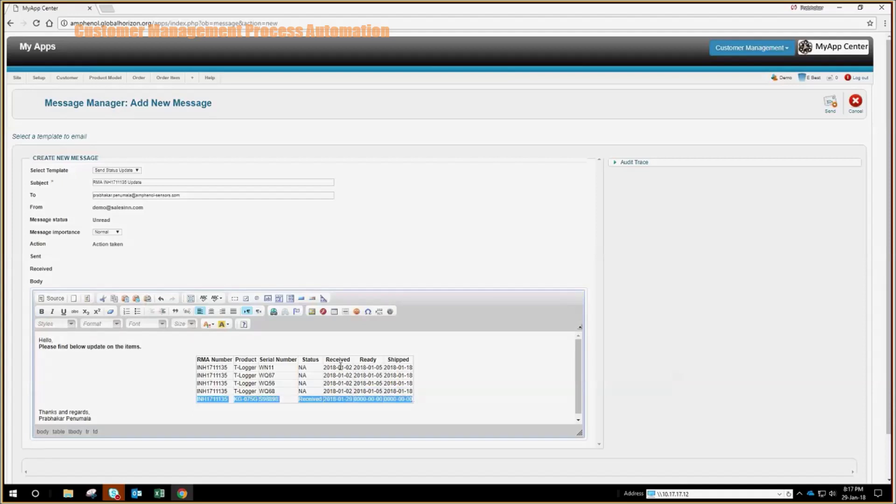
{"action": "left_click", "coordinate": [212, 329]}
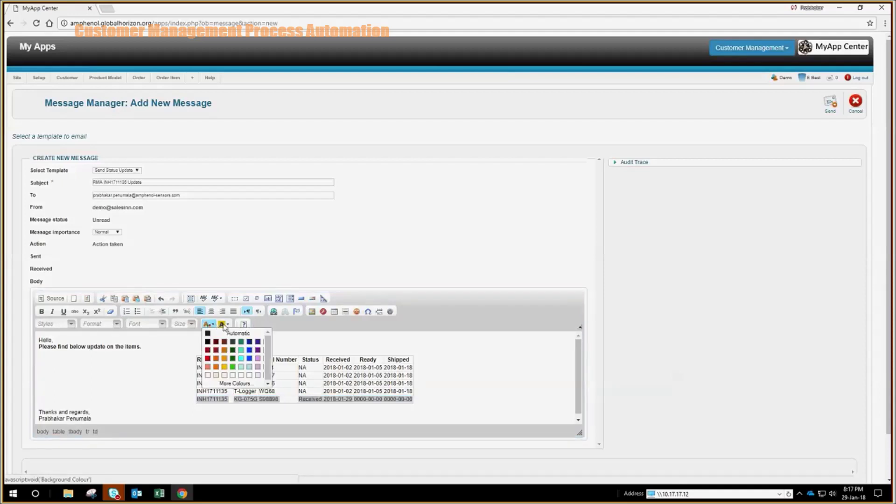
{"action": "left_click", "coordinate": [223, 324]}
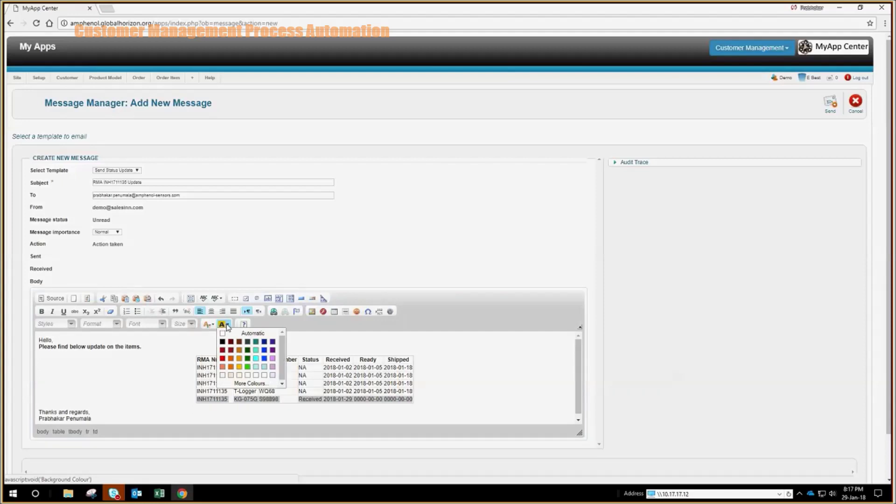
{"action": "left_click", "coordinate": [239, 359]}
{"action": "left_click", "coordinate": [354, 343]}
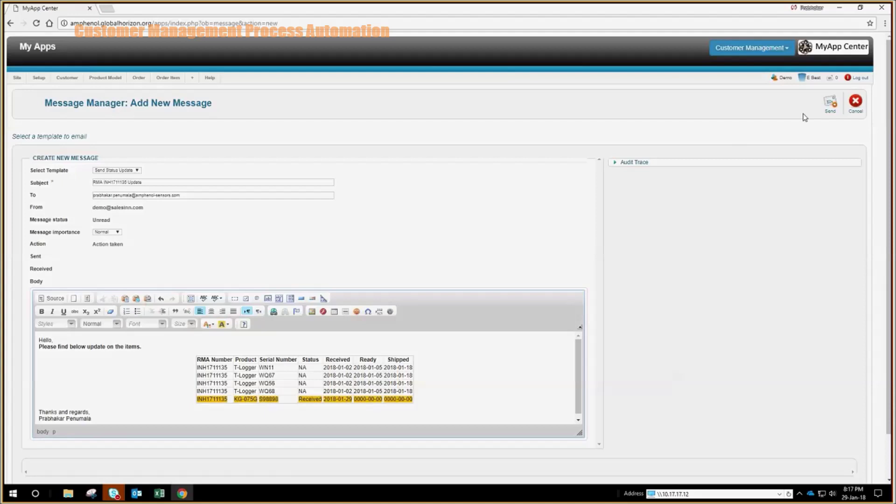
{"action": "left_click", "coordinate": [833, 103]}
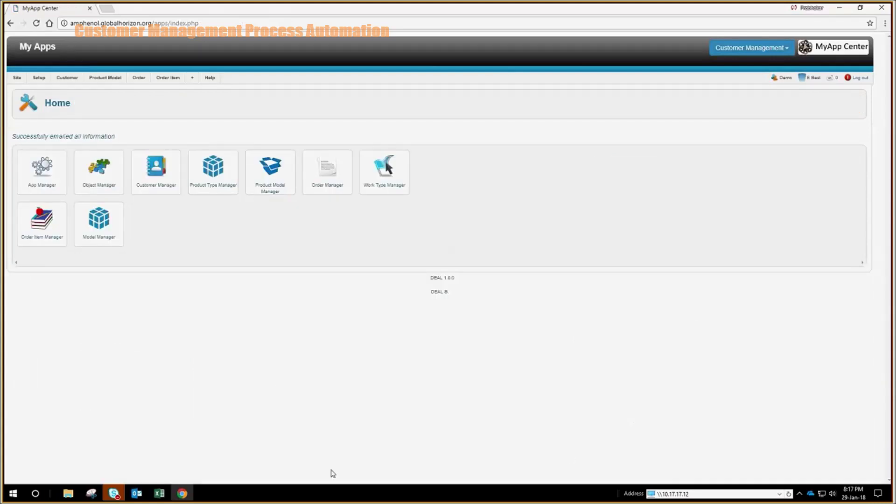
Bring up the Outlook inbox after the send confirmation
{"action": "left_click", "coordinate": [136, 494]}
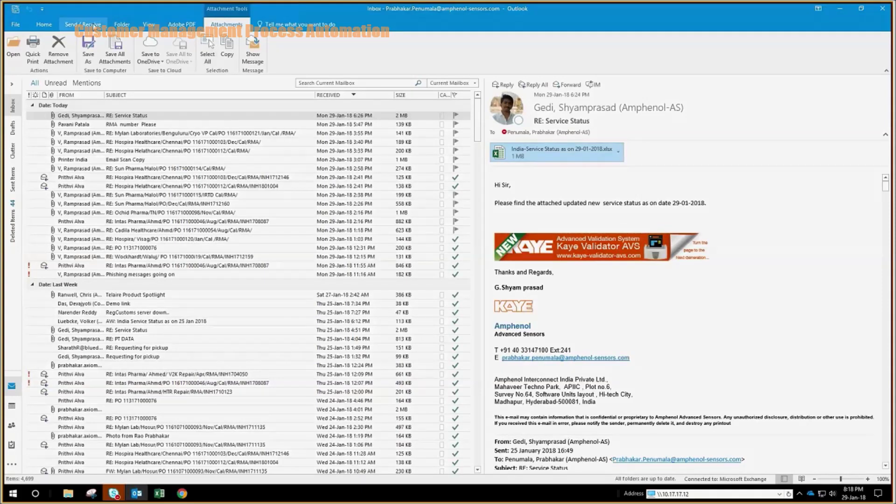
{"action": "left_click", "coordinate": [87, 25]}
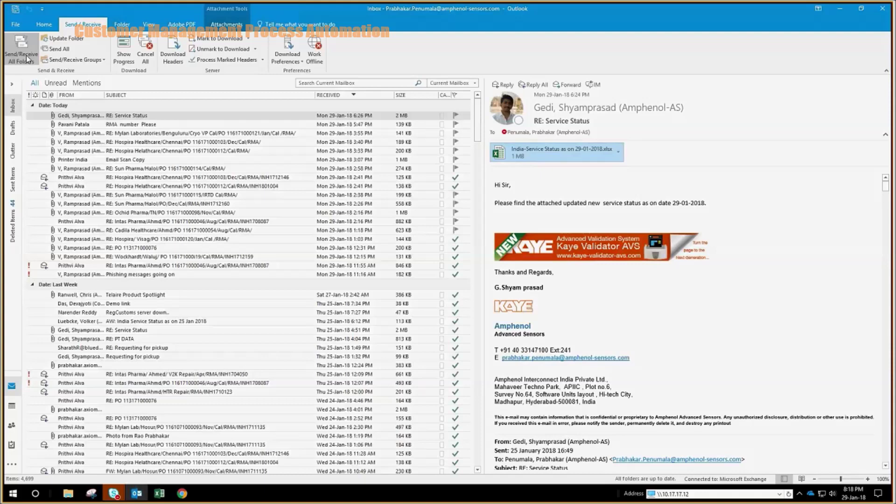
{"action": "left_click", "coordinate": [26, 55]}
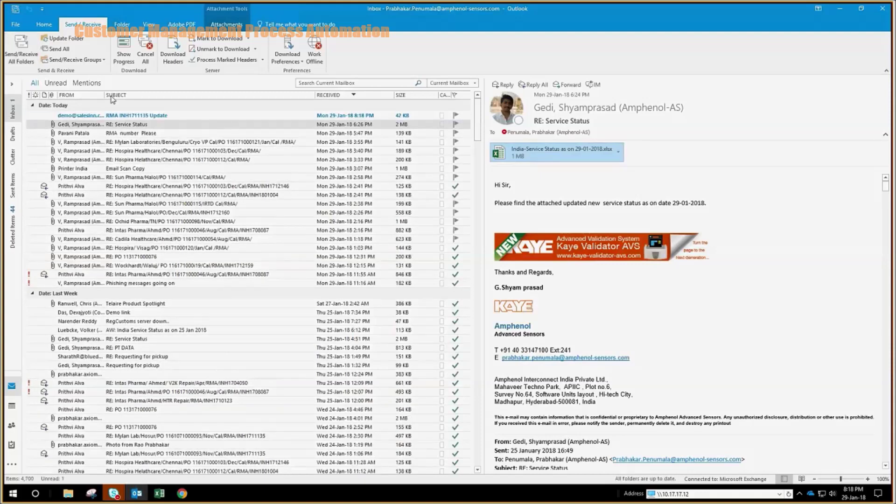
{"action": "double_click", "coordinate": [139, 118]}
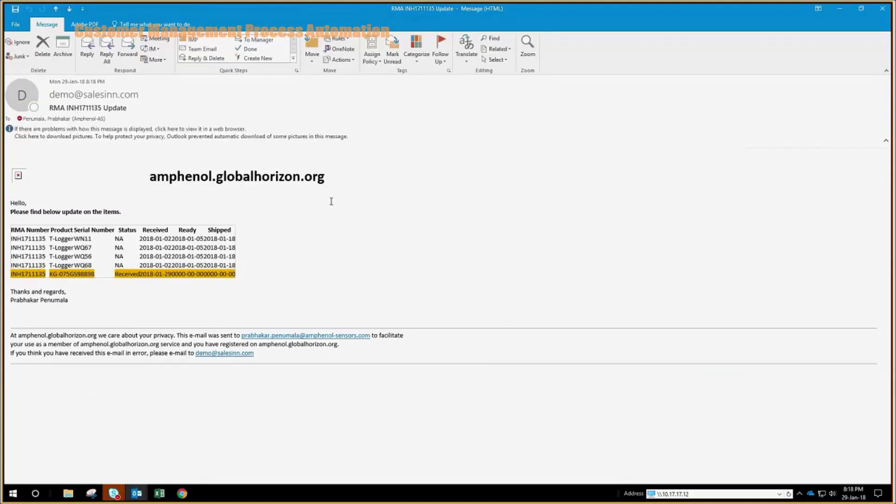
Download the email's blocked pictures to show the gold KG-075G row, then return to MyApp Center
{"action": "left_click", "coordinate": [132, 136]}
{"action": "left_click", "coordinate": [165, 139]}
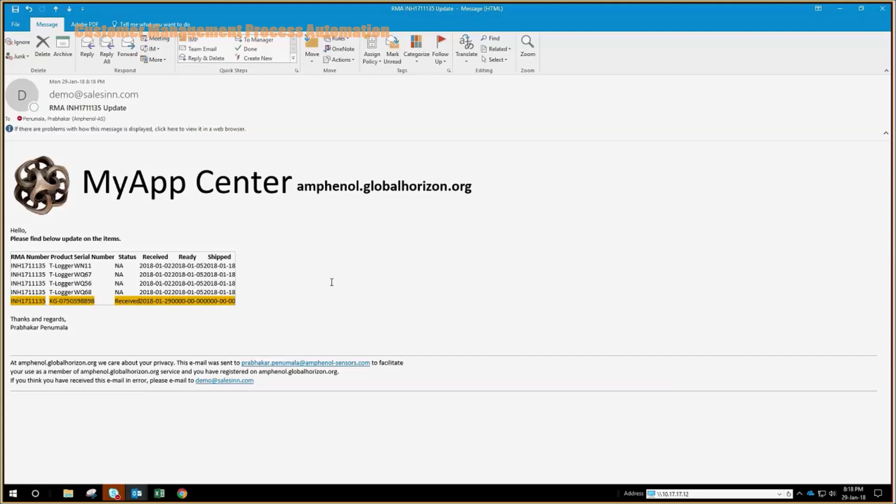
{"action": "left_click", "coordinate": [840, 11]}
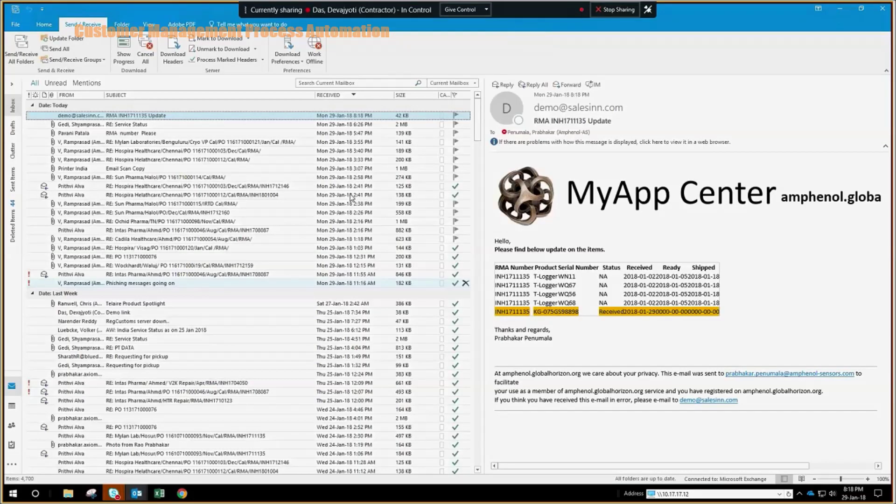
{"action": "left_click", "coordinate": [182, 494]}
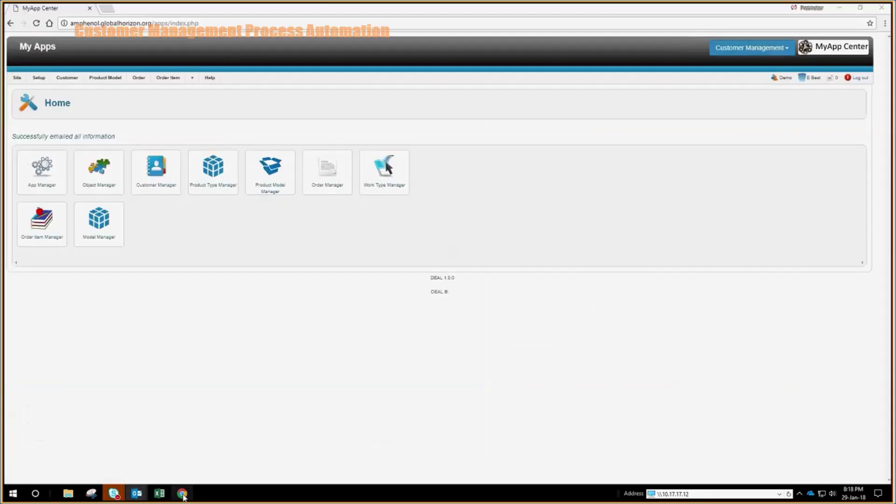
Go to Setup > Message Templates and start a blank New Template form
{"action": "left_click", "coordinate": [41, 78]}
{"action": "left_click", "coordinate": [61, 181]}
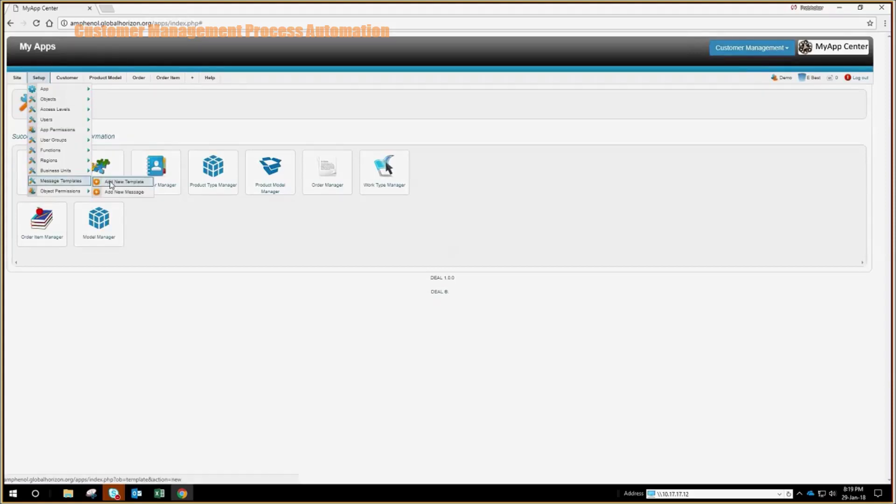
{"action": "left_click", "coordinate": [66, 182]}
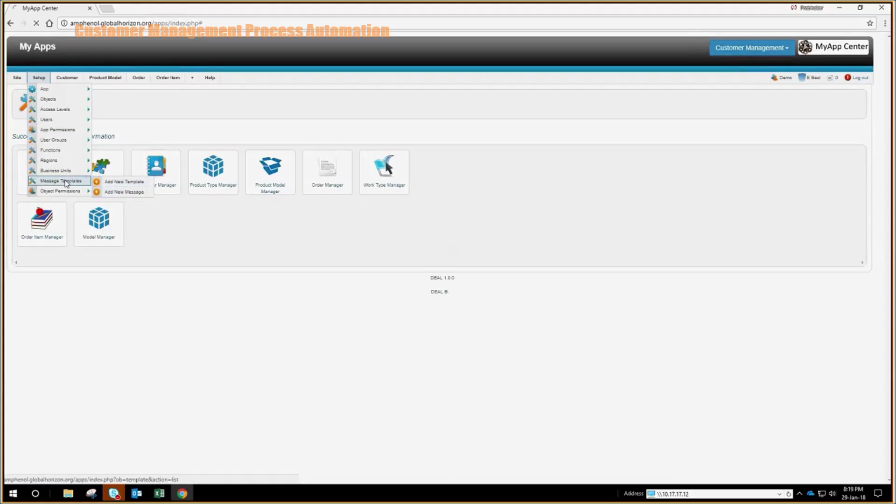
{"action": "left_click", "coordinate": [66, 77]}
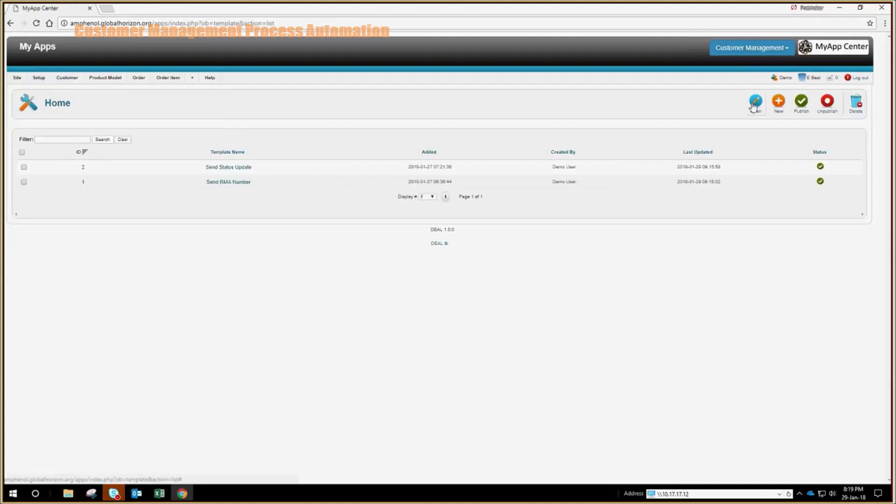
{"action": "left_click", "coordinate": [780, 105]}
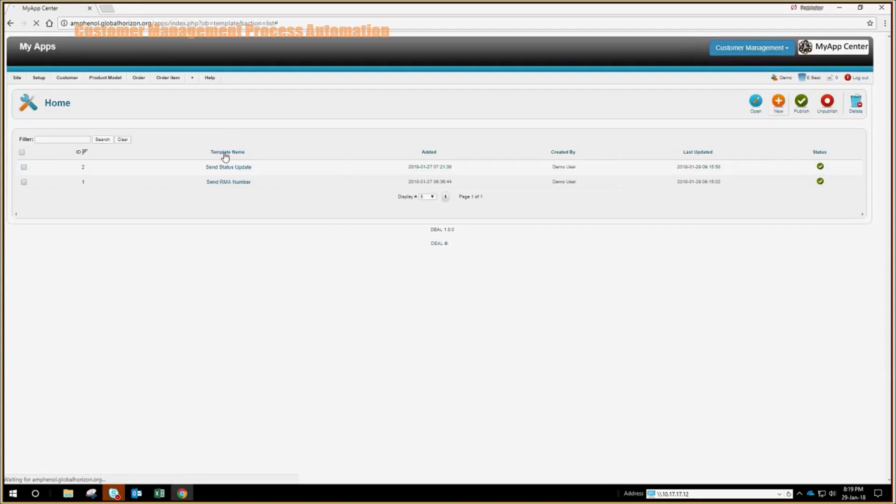
{"action": "left_click", "coordinate": [132, 156]}
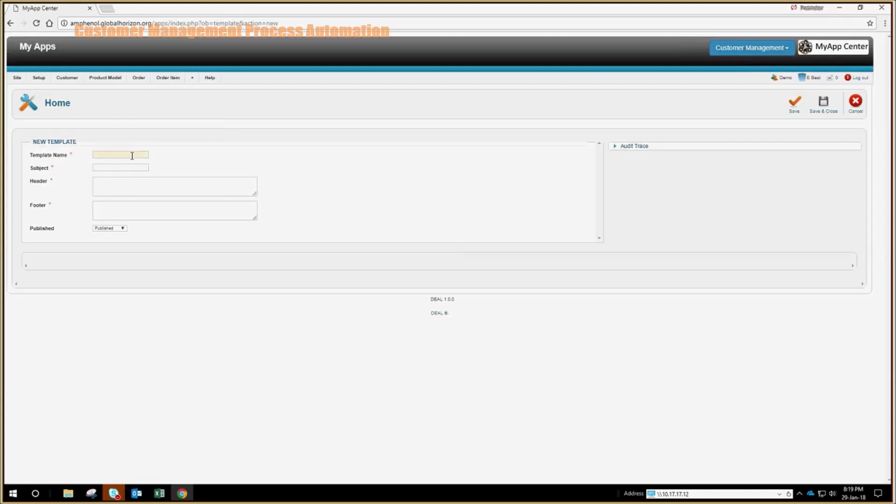
Name the template 'RMA Closed' and set its subject to 'RMA {{RMA Number}} Closed'
{"action": "type", "text": "RMA"}
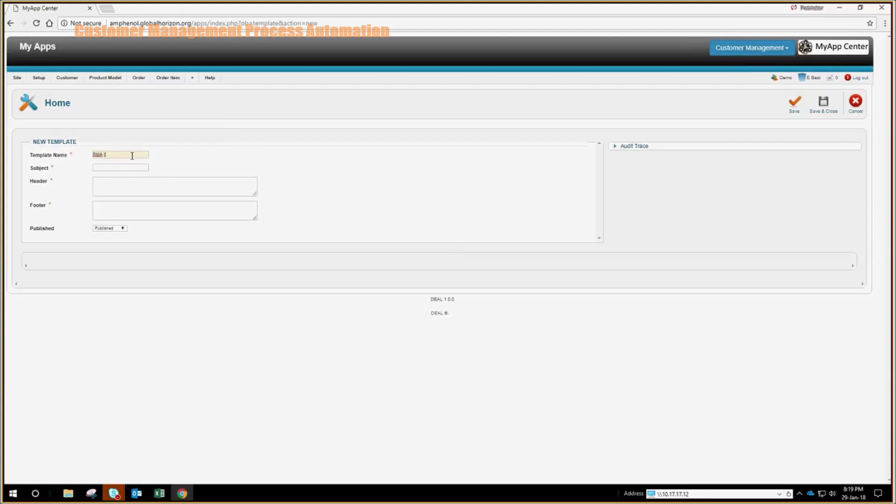
{"action": "type", "text": " (RMA Number) Closed"}
{"action": "key", "text": "ctrl+a"}
{"action": "key", "text": "ctrl+x"}
{"action": "type", "text": "RMA Closed"}
{"action": "key", "text": "Tab"}
{"action": "key", "text": "ctrl+v"}
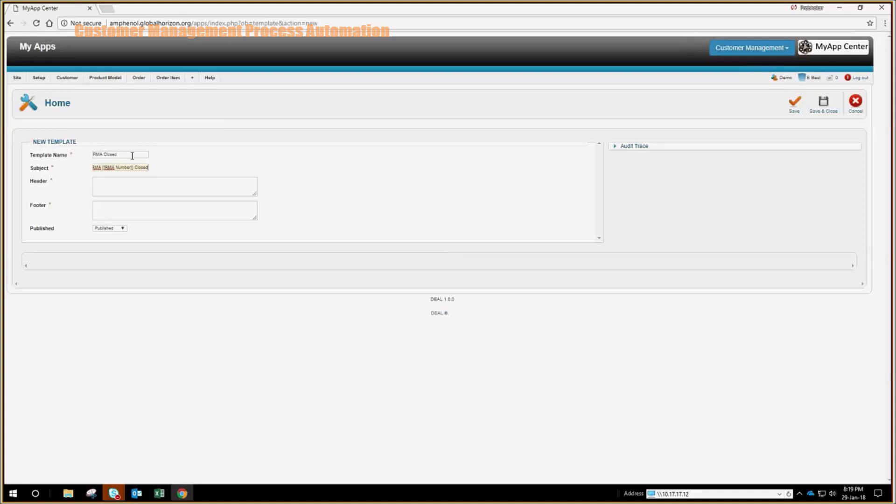
Enter the header 'Hello,<br/>' followed by 'Following RMA number is closed.'
{"action": "left_click", "coordinate": [136, 184]}
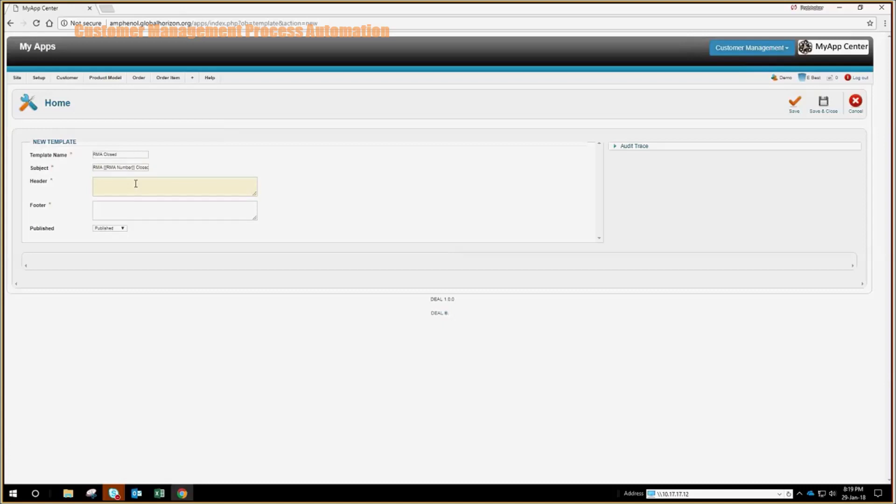
{"action": "type", "text": "Hello,<br/>"}
{"action": "key", "text": "Return"}
{"action": "type", "text": "Following RMS"}
{"action": "key", "text": "BackSpace"}
{"action": "type", "text": "A number is closed ."}
Fill the footer with 'Thanks and regards,<br/>' plus the sender's name, and save the template
{"action": "left_click", "coordinate": [162, 206]}
{"action": "type", "text": "Thanks an"}
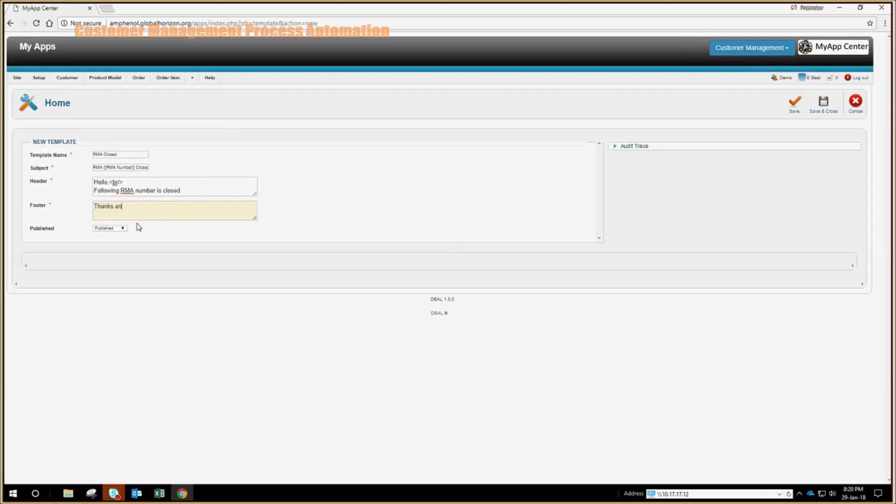
{"action": "type", "text": "d regards,"}
{"action": "type", "text": "<"}
{"action": "type", "text": "br/> "}
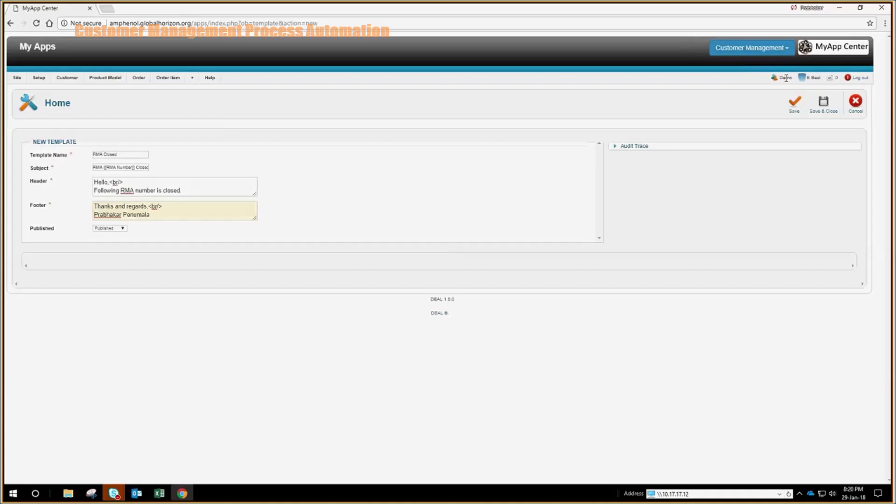
{"action": "left_click", "coordinate": [823, 102]}
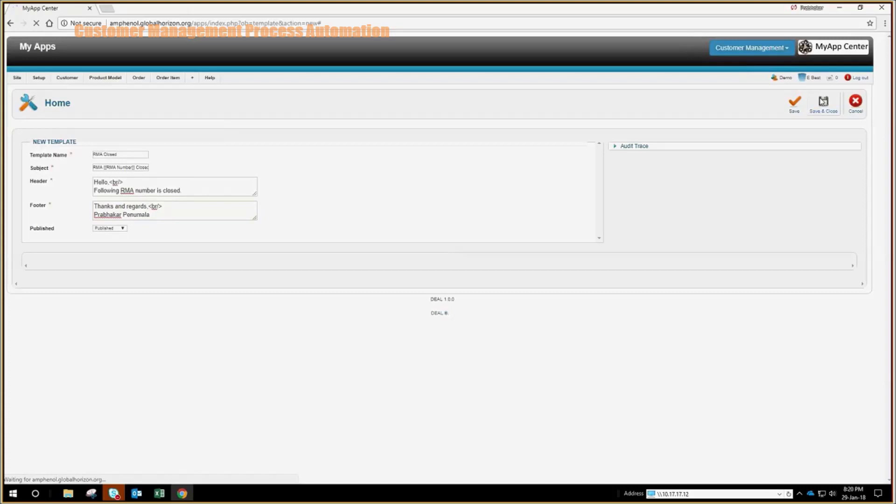